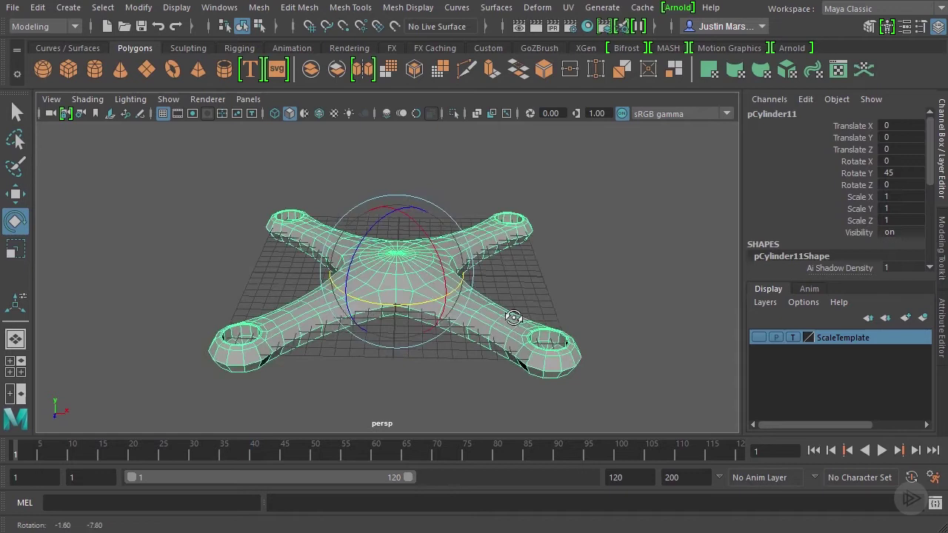
# Select pCylinder11 and frame the whole drone in profile in a maximized side view.
pyautogui.keyDown('alt'); pyautogui.moveTo(433, 324); pyautogui.dragTo(518, 288); pyautogui.keyUp('alt')
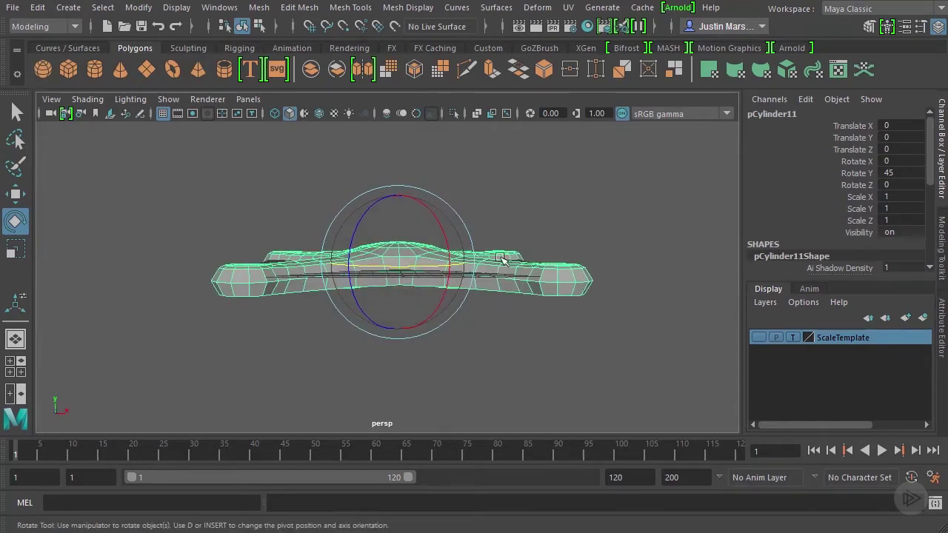
pyautogui.press('space')
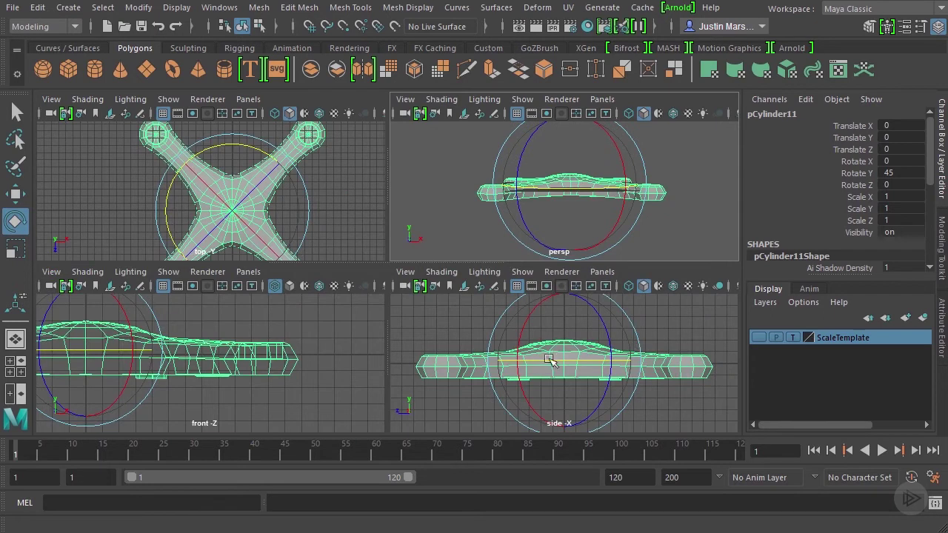
pyautogui.press('space')
pyautogui.keyDown('alt'); pyautogui.moveTo(402, 313); pyautogui.dragTo(379, 291, button='middle'); pyautogui.keyUp('alt')
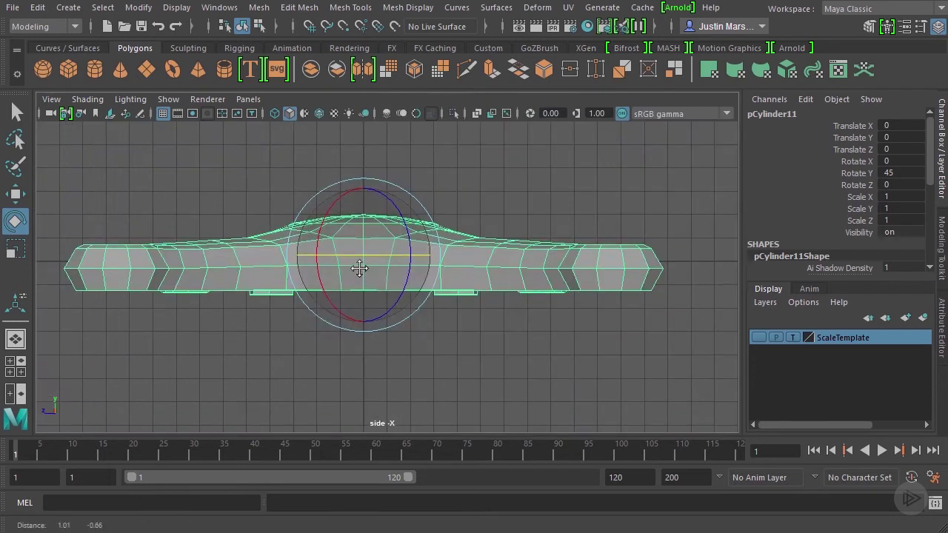
# Switch the side view to wireframe and enter Vertex mode on the drone body.
pyautogui.scroll(-3, 276, 243)
pyautogui.click(87, 98)
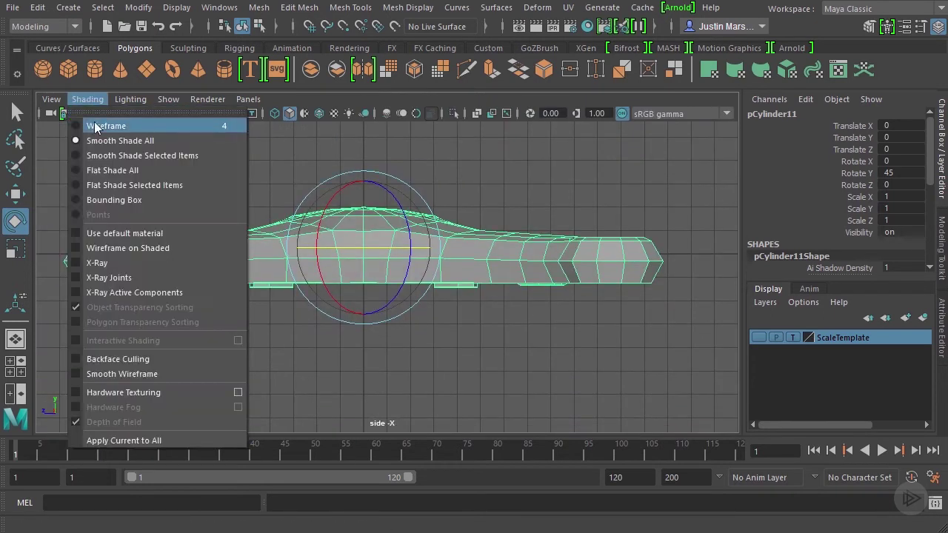
pyautogui.click(95, 128)
pyautogui.rightClick(198, 243)
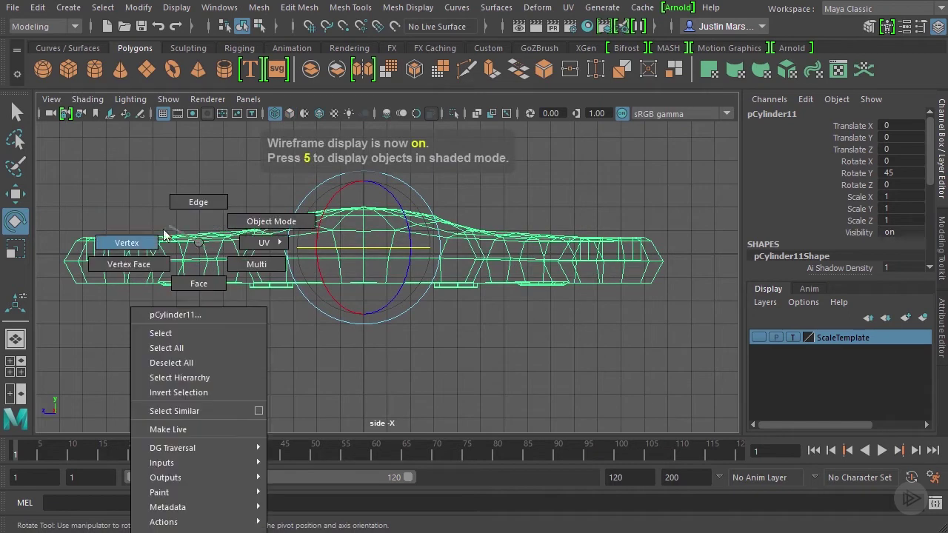
pyautogui.click(165, 234)
# Lower the middle and bottom vertex rows, then push the bottom row further down in Y.
pyautogui.moveTo(50, 250); pyautogui.dragTo(639, 351)
pyautogui.press('w')
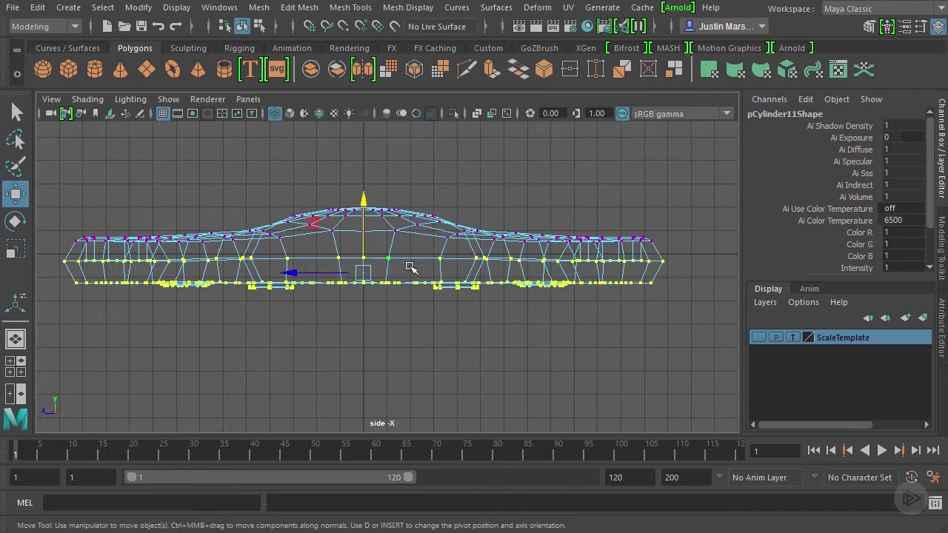
pyautogui.moveTo(365, 202); pyautogui.dragTo(366, 201)
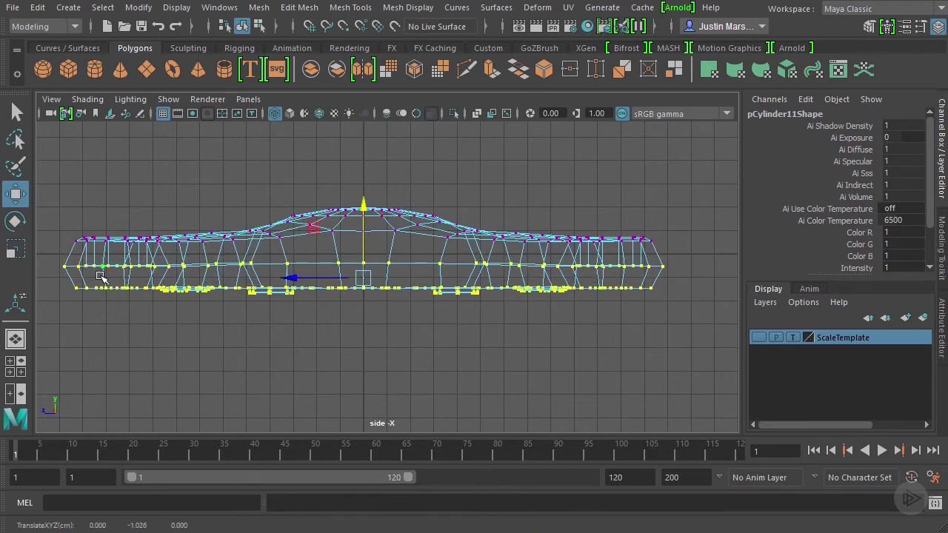
pyautogui.moveTo(59, 284); pyautogui.dragTo(713, 347)
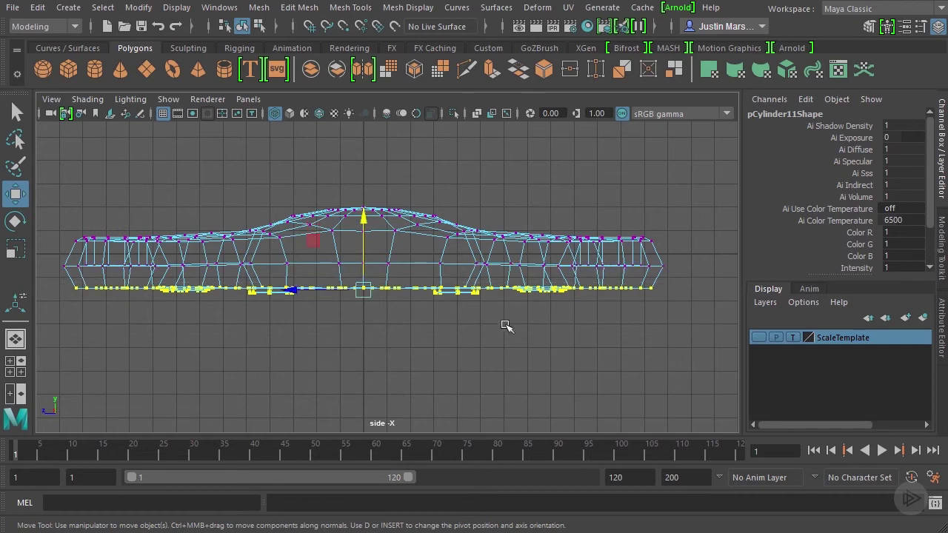
pyautogui.moveTo(363, 215); pyautogui.dragTo(361, 227)
# Clear the selection and return to an elevated perspective view of the thickened body.
pyautogui.click(551, 200)
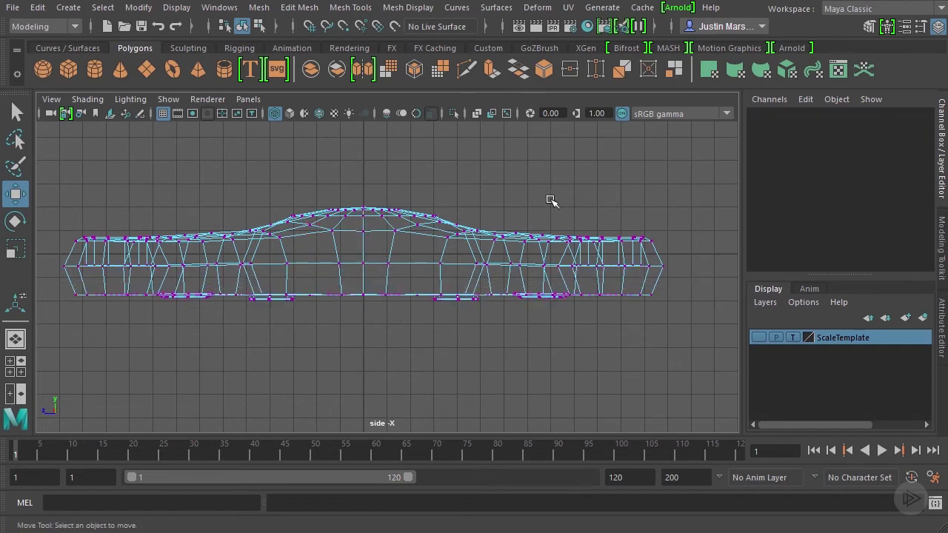
pyautogui.press('space')
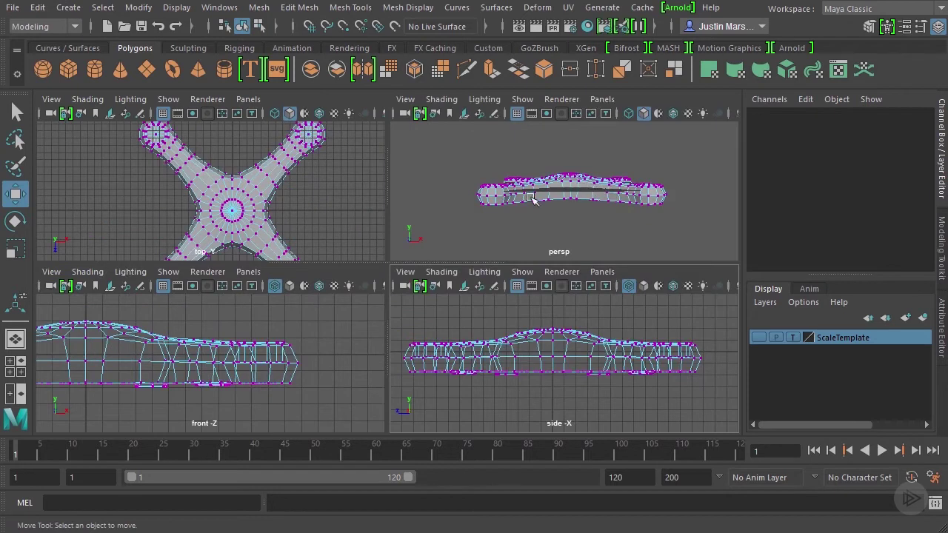
pyautogui.press('space')
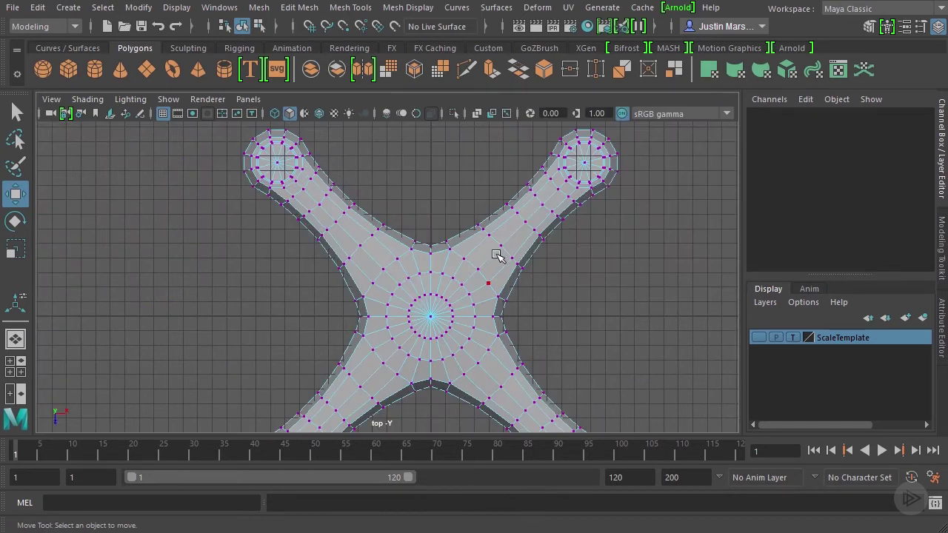
pyautogui.press('space')
pyautogui.press('space')
pyautogui.keyDown('alt'); pyautogui.moveTo(469, 275); pyautogui.dragTo(248, 104); pyautogui.keyUp('alt')
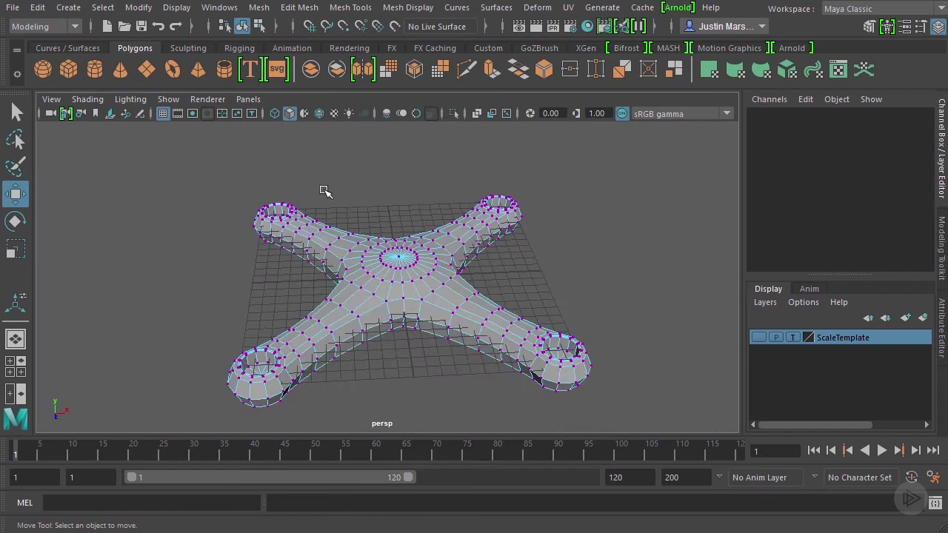
pyautogui.click(259, 26)
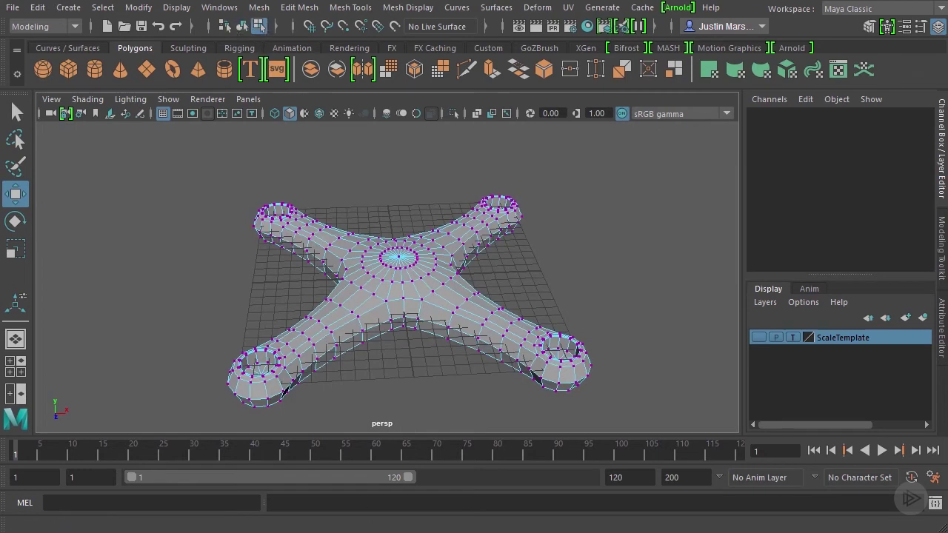
# Browse the drone reference photos back and forth in Windows Photos, ending on the front-view image.
pyautogui.hotkey('alt', 'Tab')
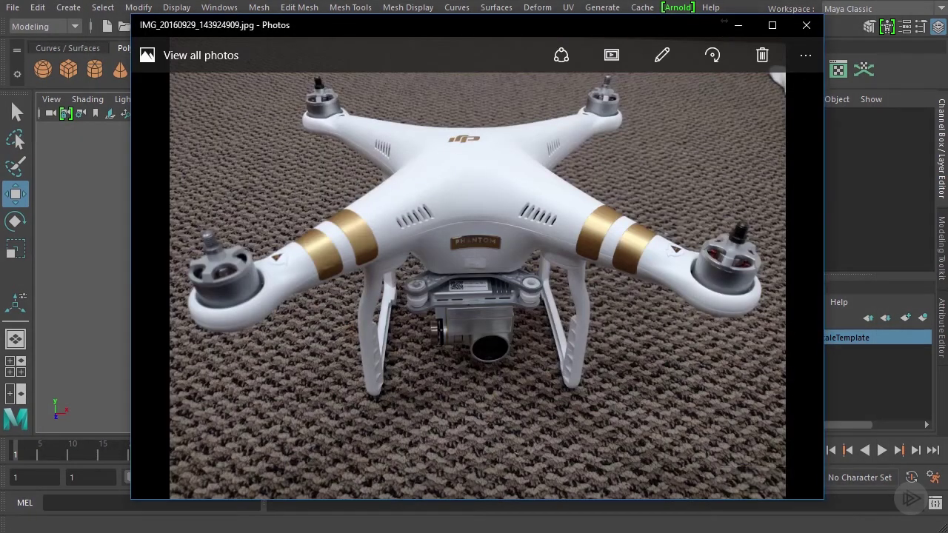
pyautogui.click(816, 269)
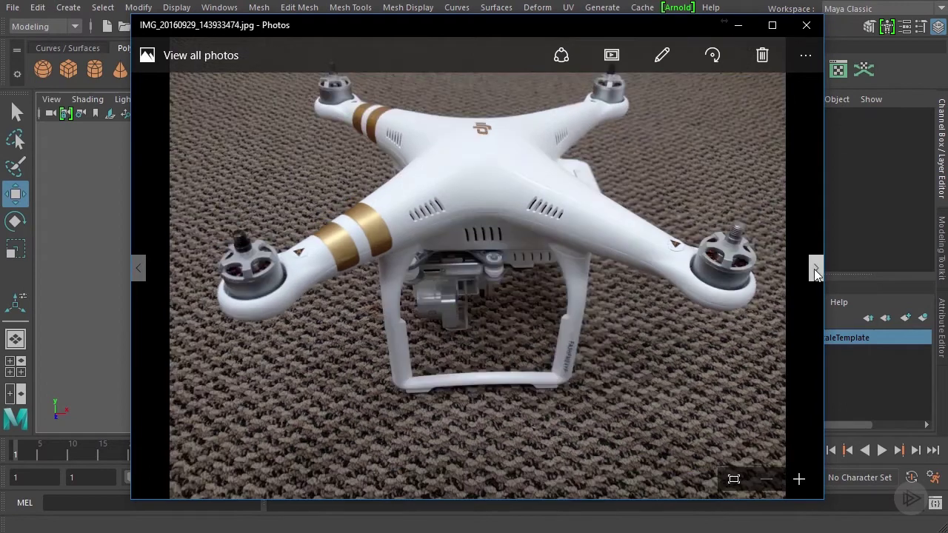
pyautogui.click(815, 268)
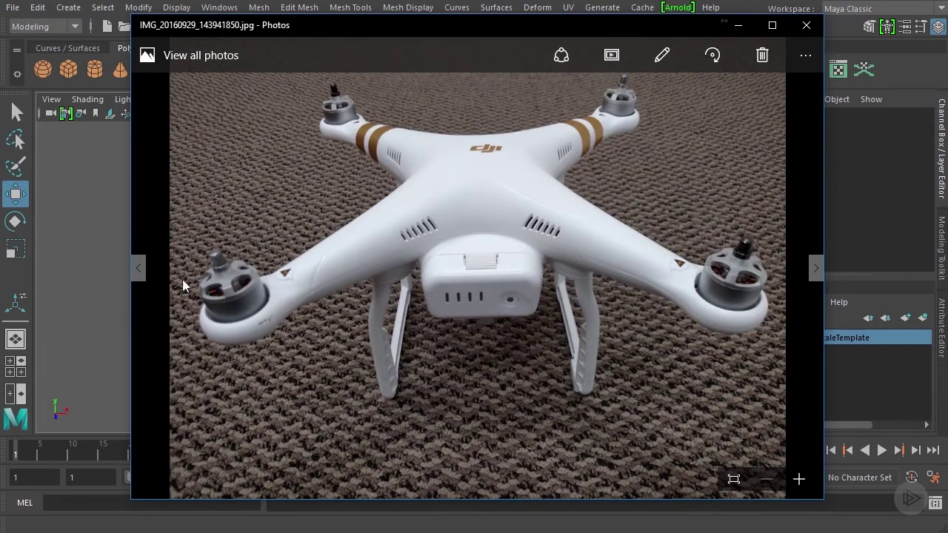
pyautogui.click(138, 268)
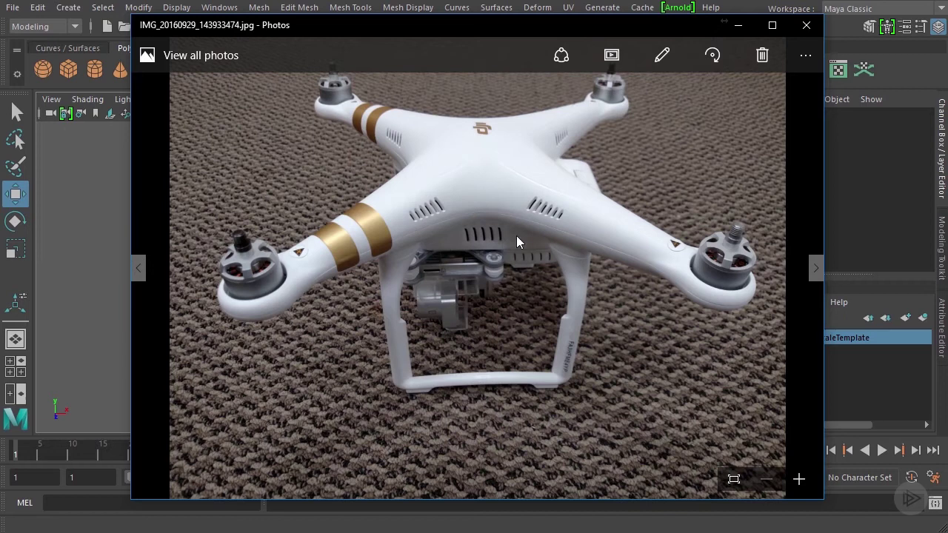
pyautogui.click(138, 268)
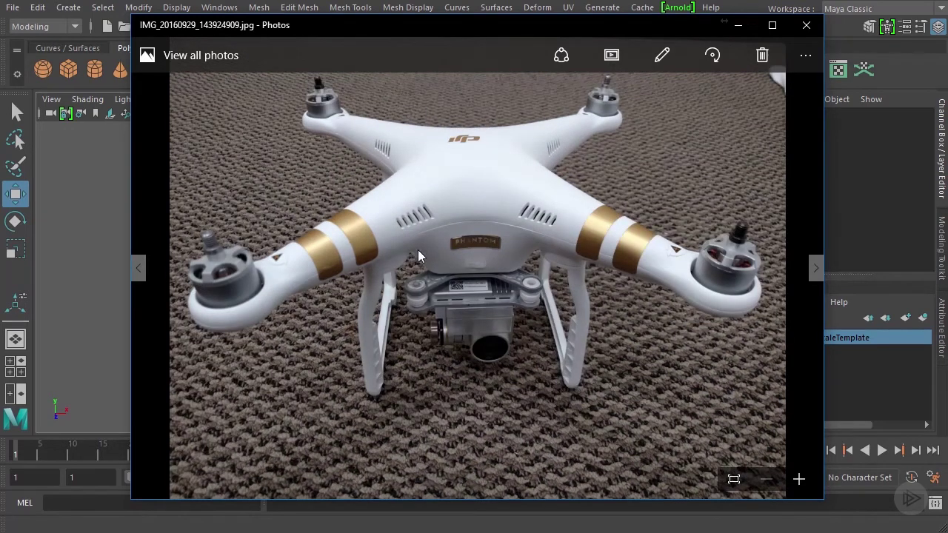
pyautogui.click(814, 268)
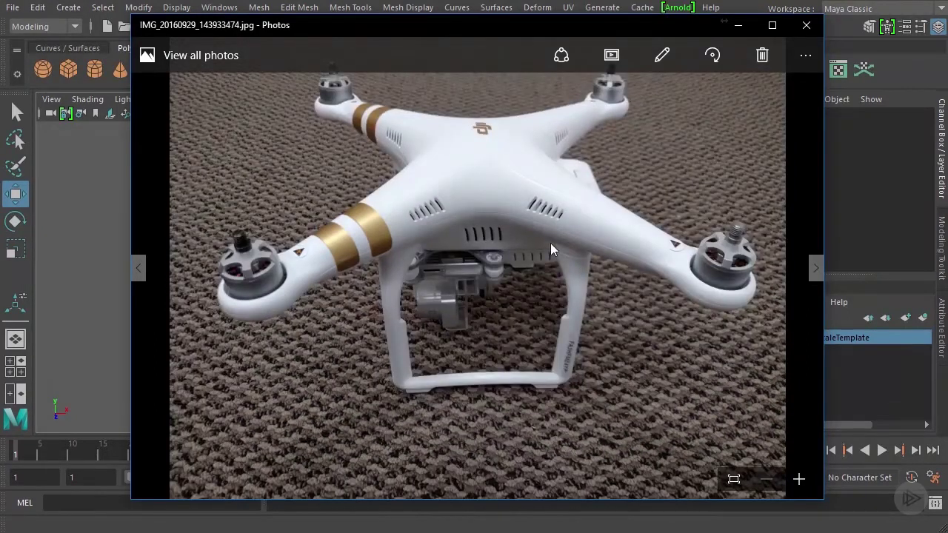
pyautogui.click(815, 268)
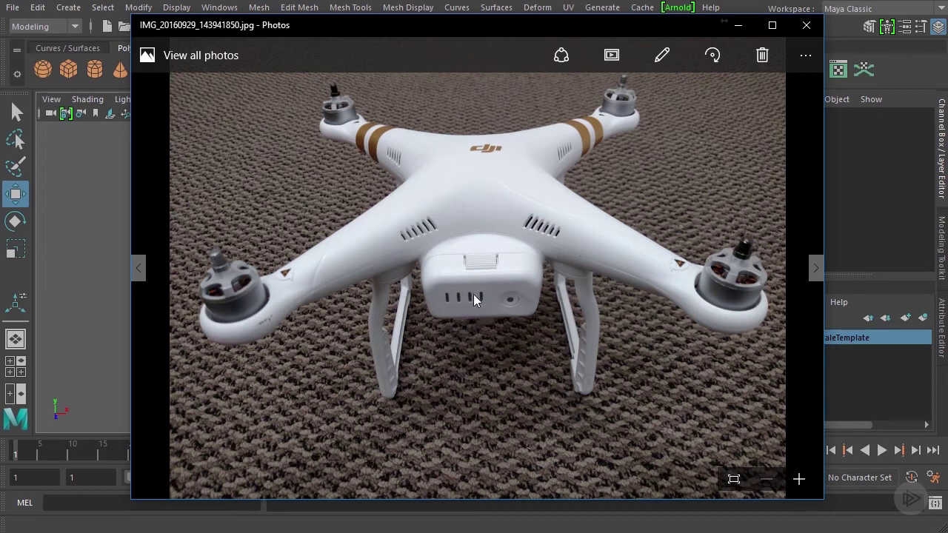
pyautogui.click(137, 268)
pyautogui.click(138, 268)
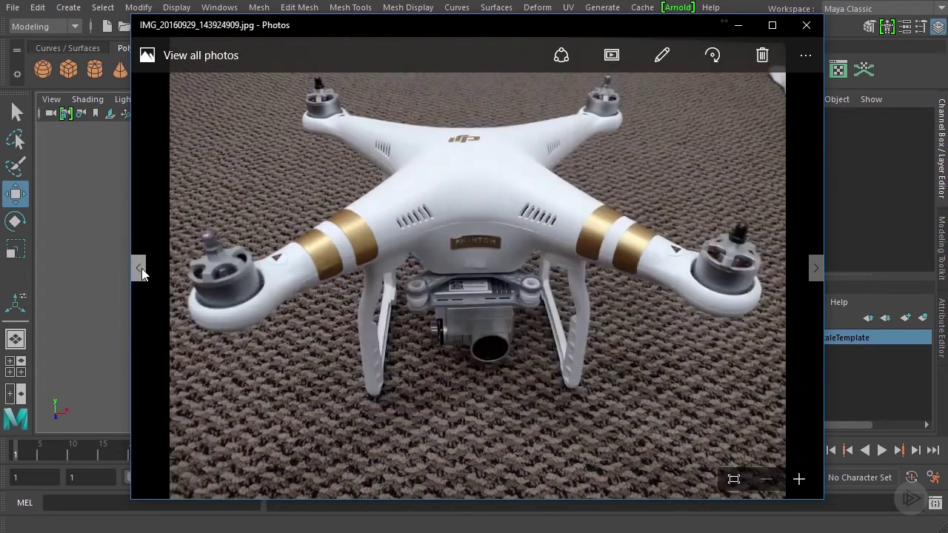
# Close Photos and orbit and zoom the perspective camera to frame the whole X-shaped mesh.
pyautogui.click(736, 25)
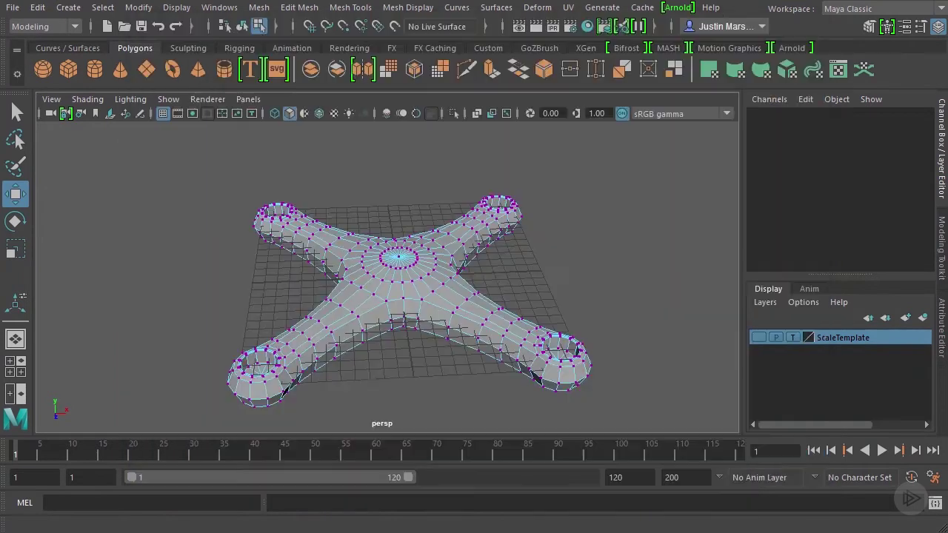
pyautogui.keyDown('alt'); pyautogui.moveTo(439, 309); pyautogui.dragTo(338, 238); pyautogui.keyUp('alt')
pyautogui.keyDown('alt'); pyautogui.moveTo(404, 207); pyautogui.dragTo(523, 227, button='right'); pyautogui.keyUp('alt')
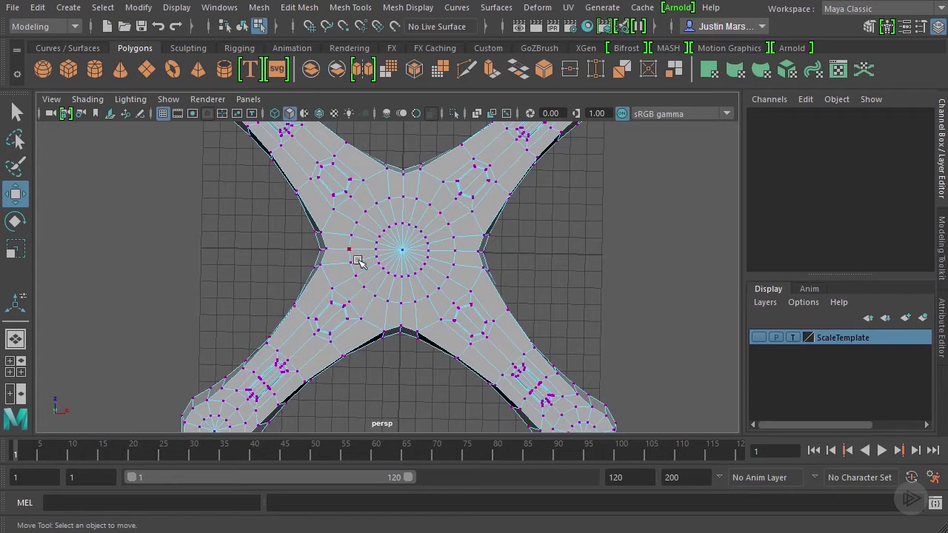
pyautogui.keyDown('alt'); pyautogui.moveTo(442, 239); pyautogui.dragTo(383, 235, button='right'); pyautogui.keyUp('alt')
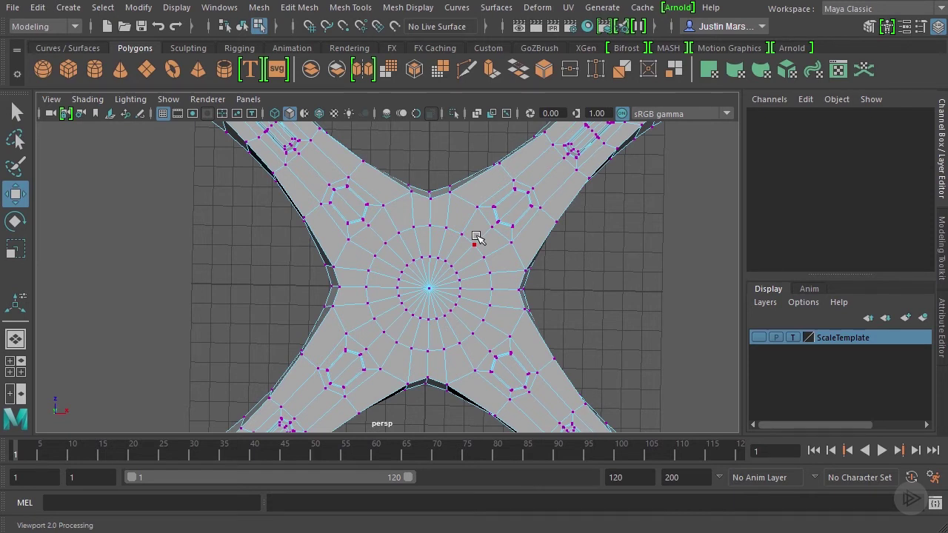
pyautogui.scroll(-5, 567, 232)
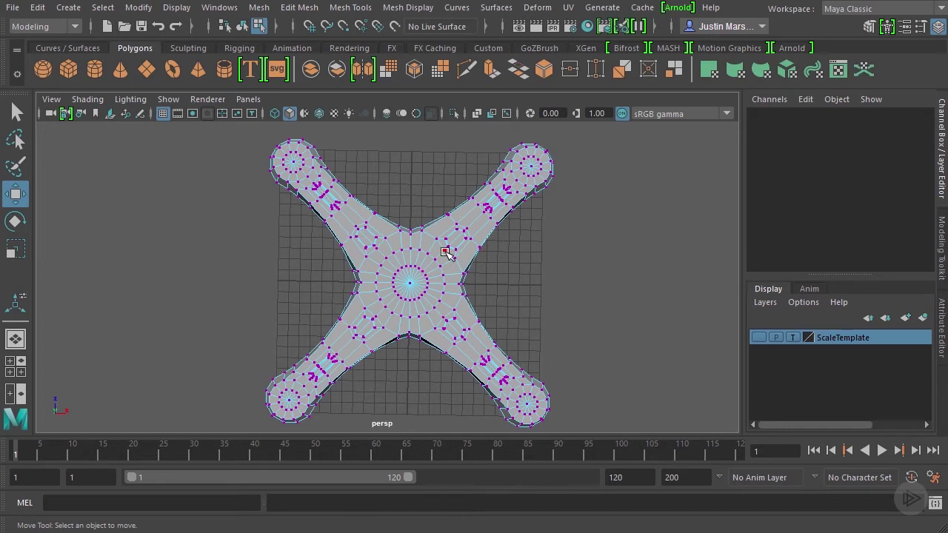
pyautogui.keyDown('alt'); pyautogui.moveTo(503, 235); pyautogui.dragTo(445, 243); pyautogui.keyUp('alt')
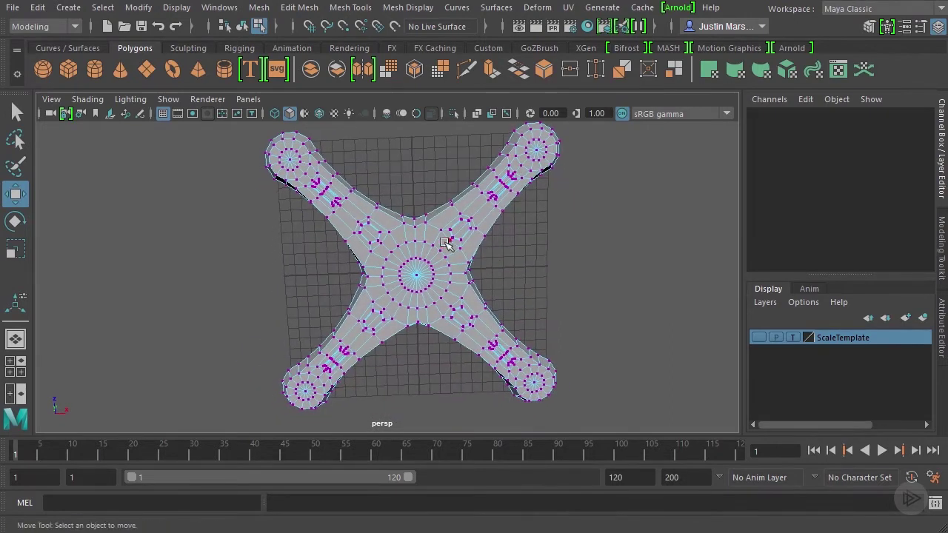
pyautogui.keyDown('alt'); pyautogui.moveTo(470, 315); pyautogui.dragTo(394, 300, button='right'); pyautogui.keyUp('alt')
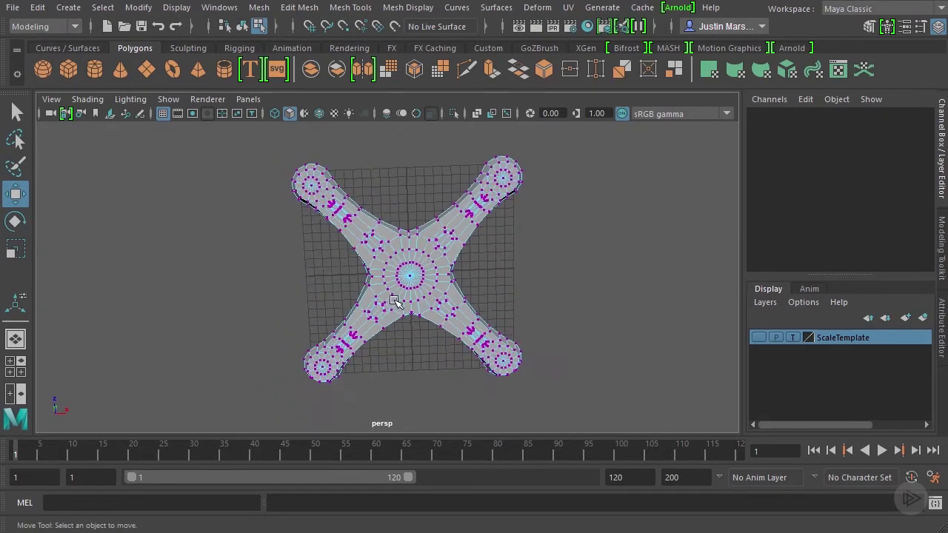
pyautogui.keyDown('alt'); pyautogui.moveTo(394, 300); pyautogui.dragTo(409, 258); pyautogui.keyUp('alt')
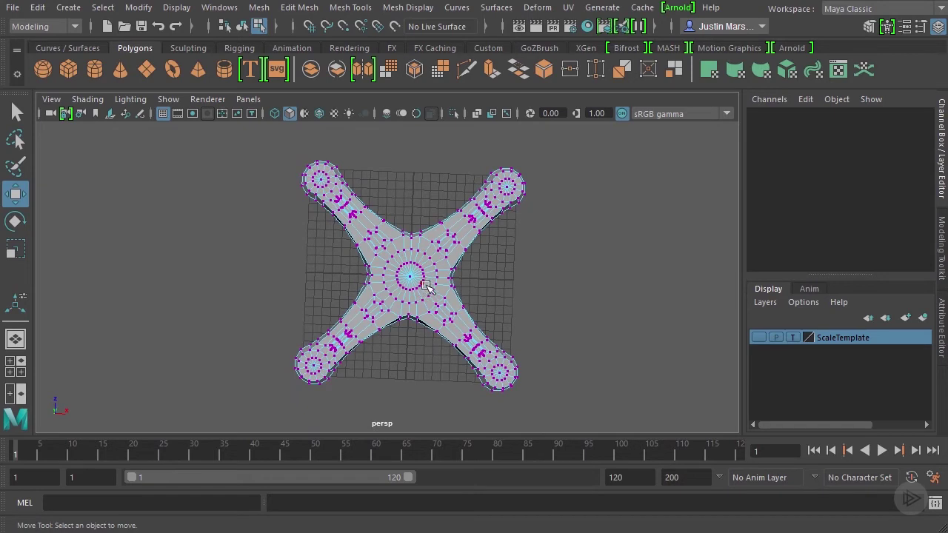
# Select the drone body mesh and frame it large in the maximized top view.
pyautogui.moveTo(319, 180); pyautogui.dragTo(323, 216, button='right')
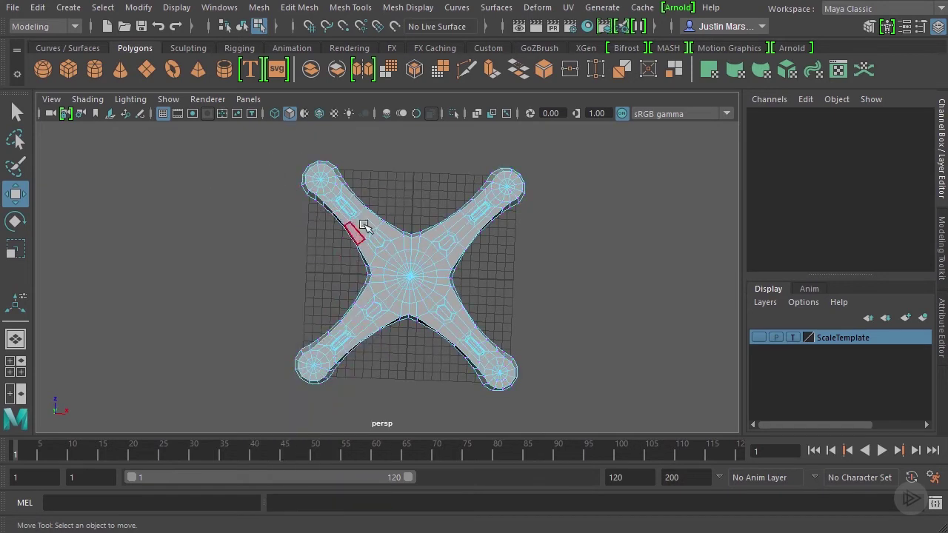
pyautogui.keyDown('alt'); pyautogui.moveTo(364, 225); pyautogui.dragTo(460, 223); pyautogui.keyUp('alt')
pyautogui.press('space')
pyautogui.press('space')
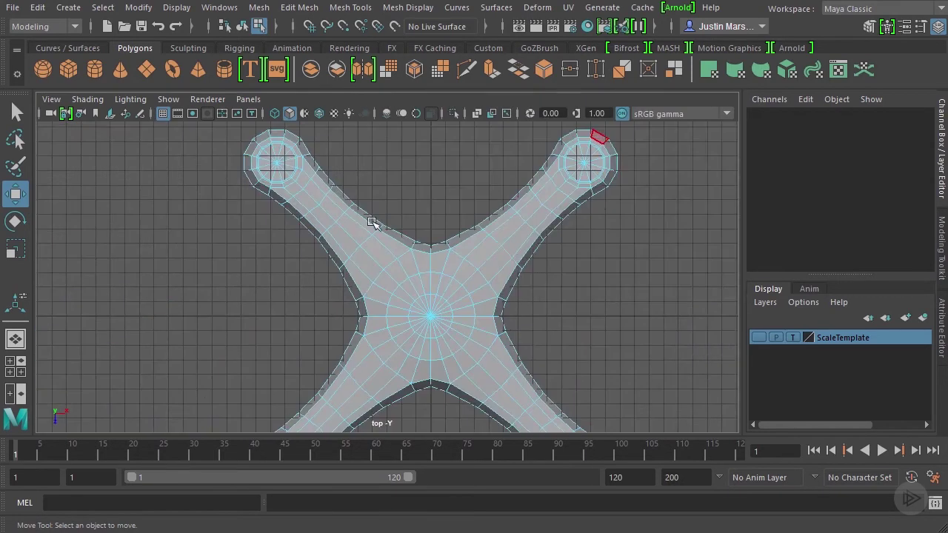
pyautogui.press('f')
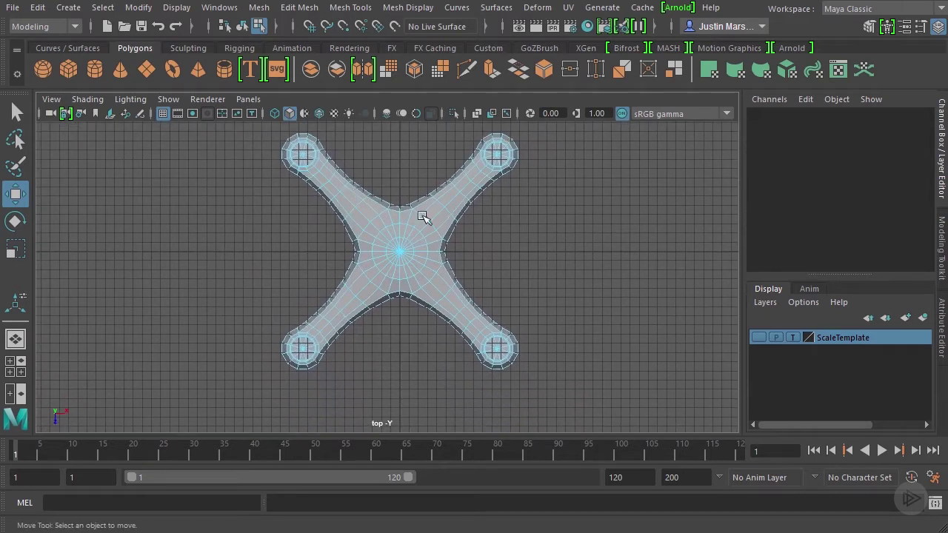
pyautogui.click(413, 205)
pyautogui.press('space')
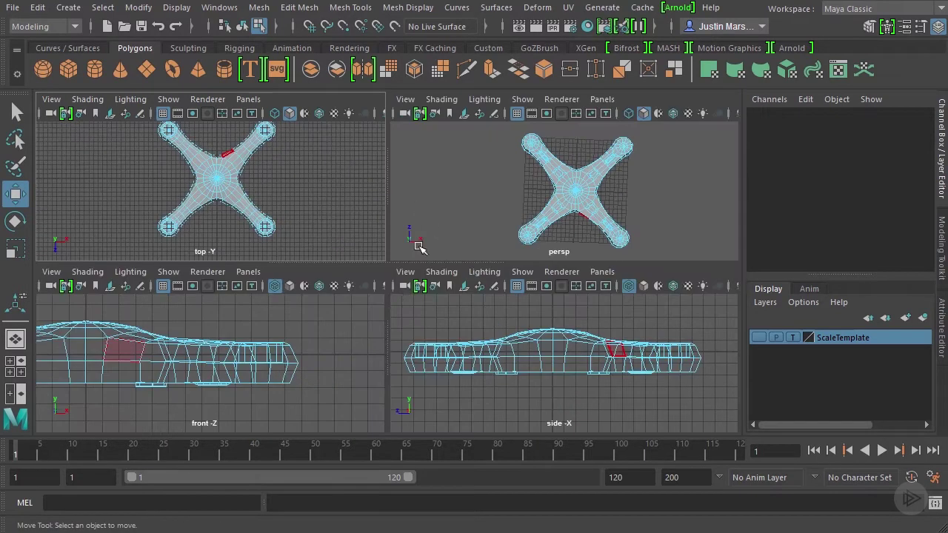
pyautogui.click(523, 197)
pyautogui.keyDown('alt'); pyautogui.moveTo(550, 186); pyautogui.dragTo(529, 182); pyautogui.keyUp('alt')
pyautogui.keyDown('alt'); pyautogui.moveTo(530, 181); pyautogui.dragTo(526, 179, button='right'); pyautogui.keyUp('alt')
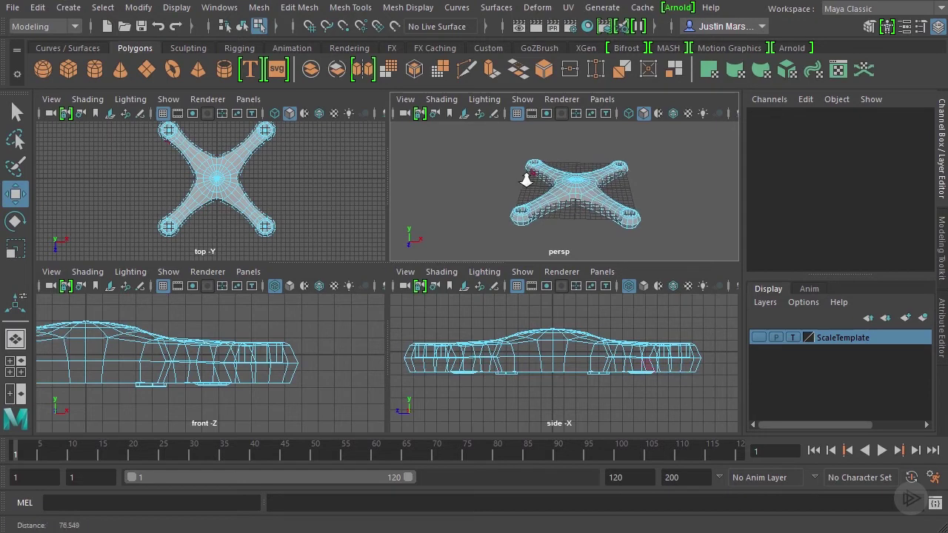
pyautogui.moveTo(489, 157); pyautogui.dragTo(523, 233)
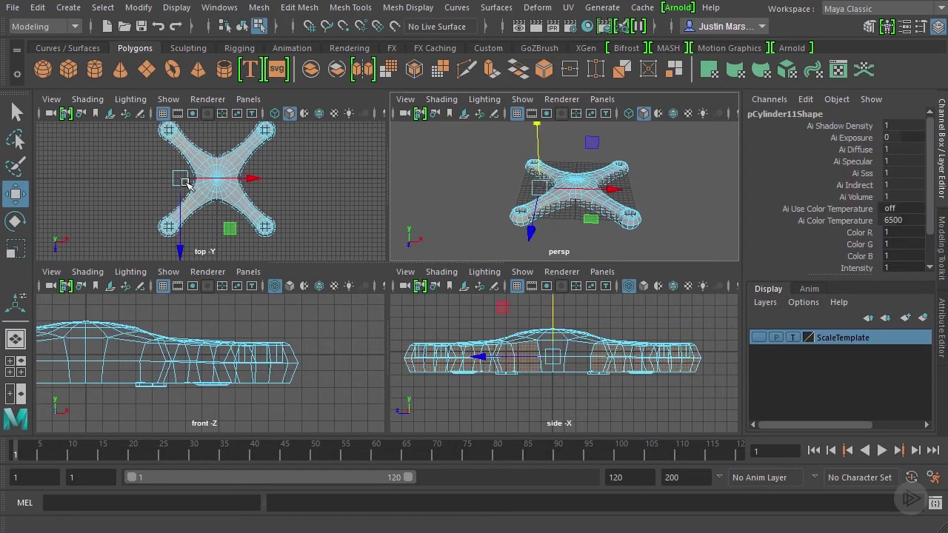
pyautogui.press('space')
pyautogui.press('f')
pyautogui.scroll(1, 237, 163)
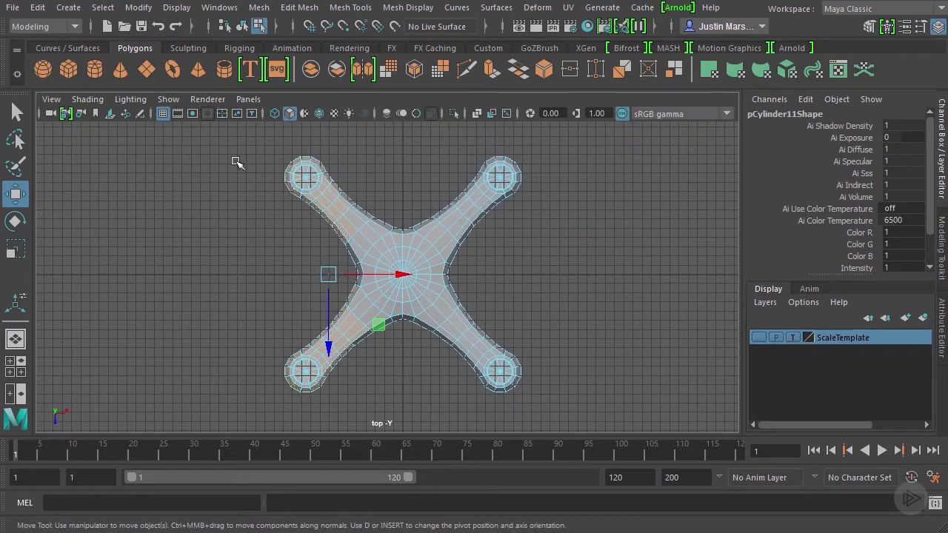
# Box-select the mesh's left half in wireframe, delete it, and return to perspective.
pyautogui.moveTo(225, 144)
pyautogui.mouseDown()
pyautogui.moveTo(332, 390)
pyautogui.moveTo(399, 423)
pyautogui.mouseUp()
pyautogui.click(88, 99)
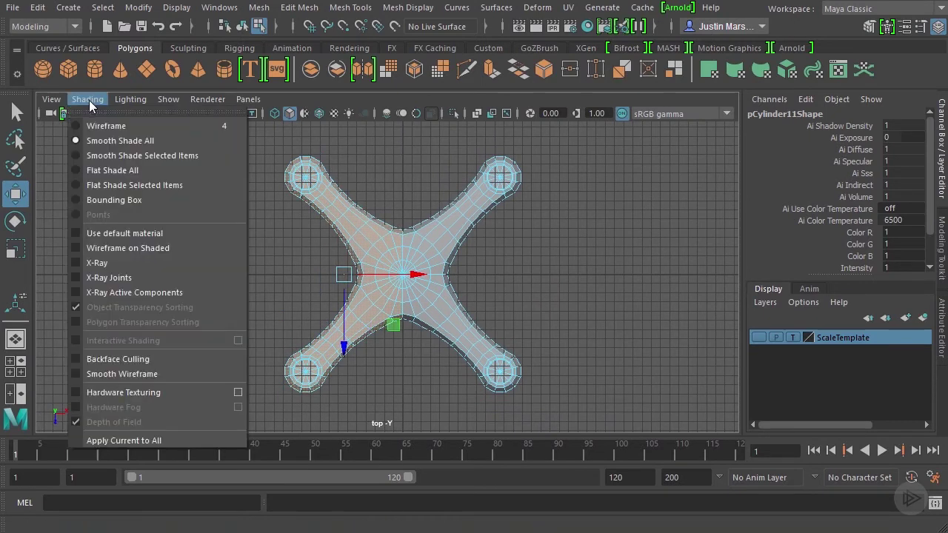
pyautogui.click(94, 126)
pyautogui.scroll(5, 533, 275)
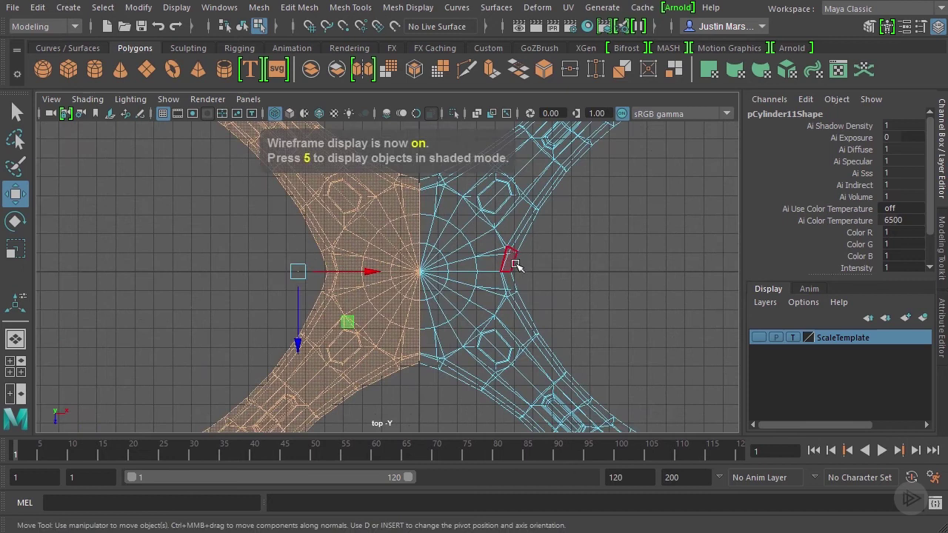
pyautogui.press('Delete')
pyautogui.scroll(-5, 497, 280)
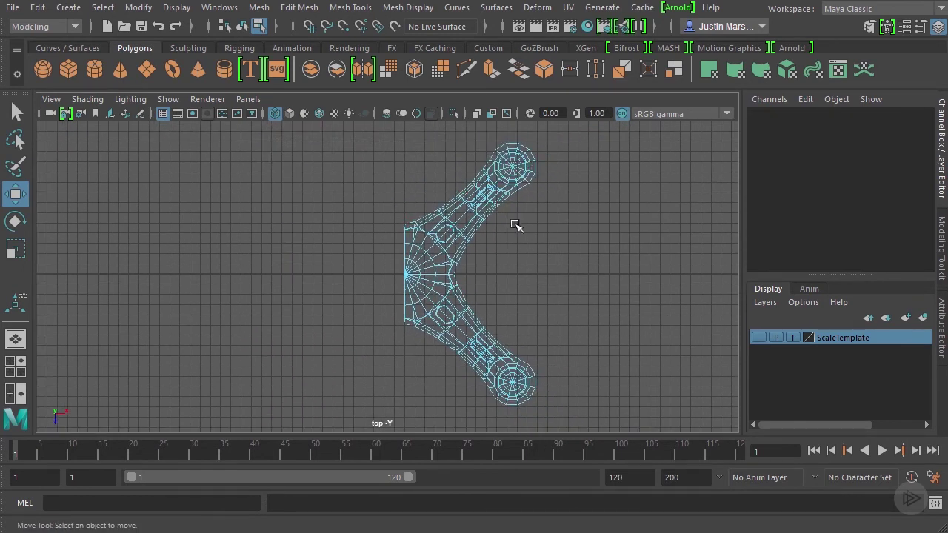
pyautogui.press('space')
pyautogui.press('space')
pyautogui.keyDown('alt'); pyautogui.moveTo(395, 277); pyautogui.dragTo(648, 259); pyautogui.keyUp('alt')
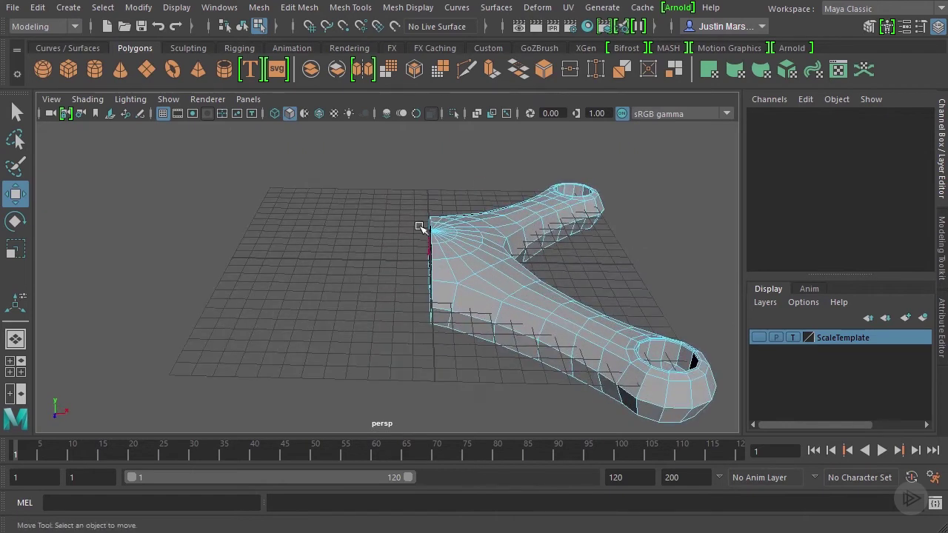
# Select two vertices near the centre of the half drone mesh.
pyautogui.click(242, 26)
pyautogui.keyDown('alt'); pyautogui.moveTo(408, 153); pyautogui.dragTo(456, 282); pyautogui.keyUp('alt')
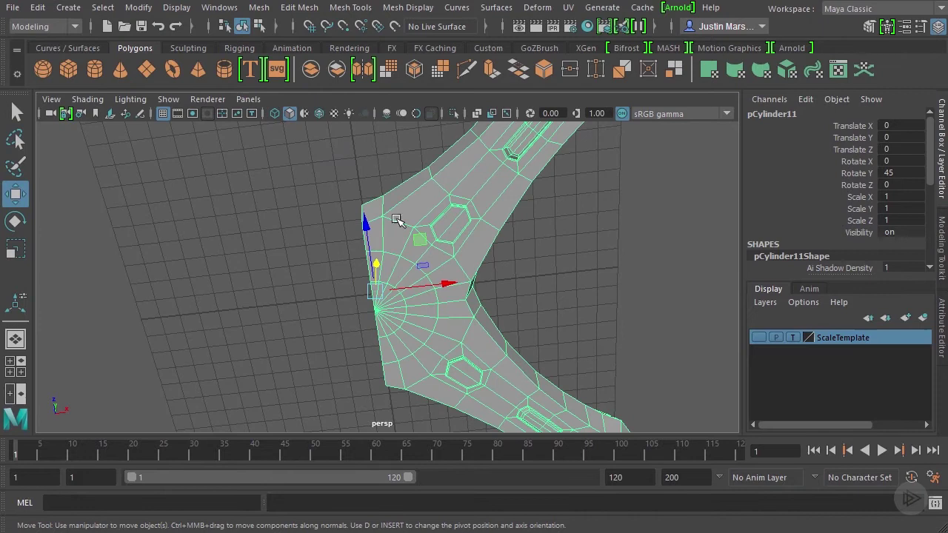
pyautogui.keyDown('alt'); pyautogui.moveTo(401, 384); pyautogui.dragTo(440, 226); pyautogui.keyUp('alt')
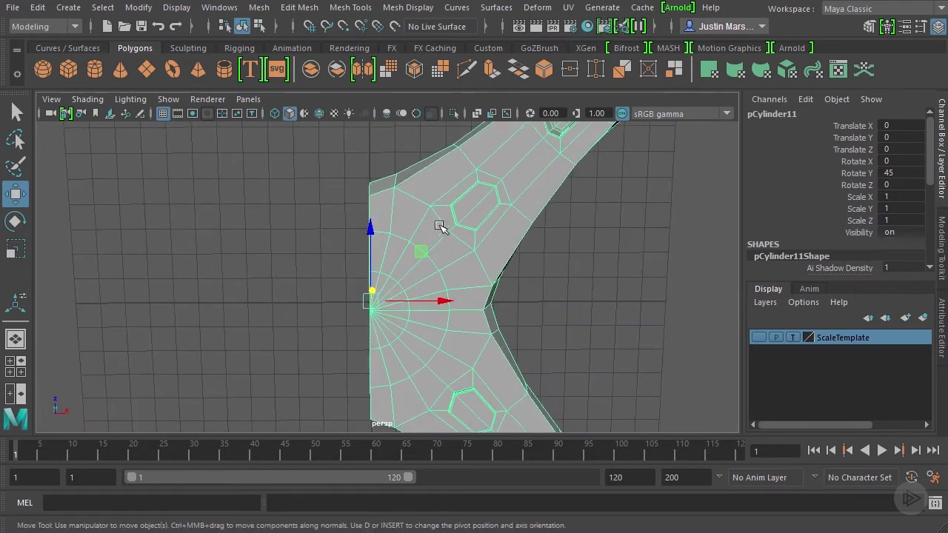
pyautogui.moveTo(440, 208); pyautogui.dragTo(410, 212, button='right')
pyautogui.click(429, 208)
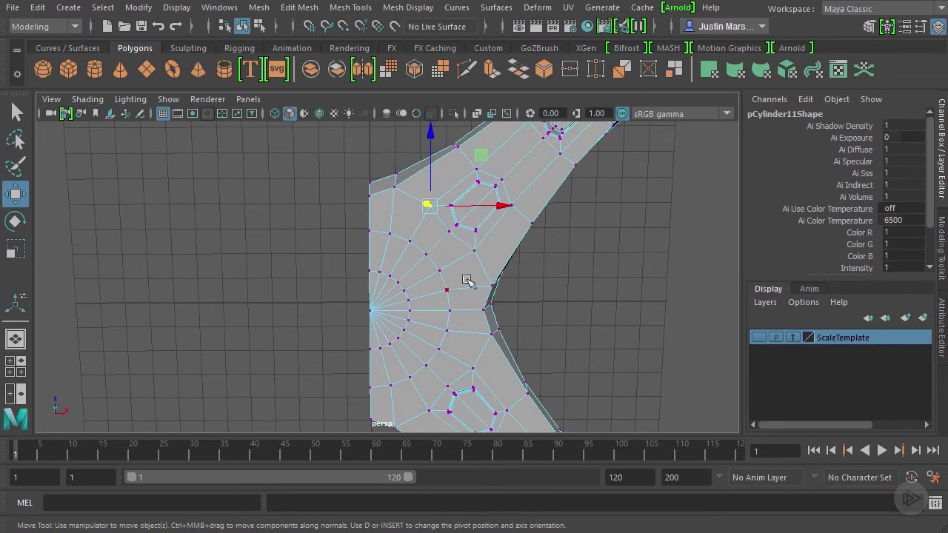
pyautogui.keyDown('shift'); pyautogui.click(429, 409); pyautogui.keyUp('shift')
pyautogui.keyDown('alt'); pyautogui.moveTo(518, 337); pyautogui.dragTo(486, 260); pyautogui.keyUp('alt')
# Open the Scale Tool settings as a floating window and set Axis Orientation to World.
pyautogui.press('r')
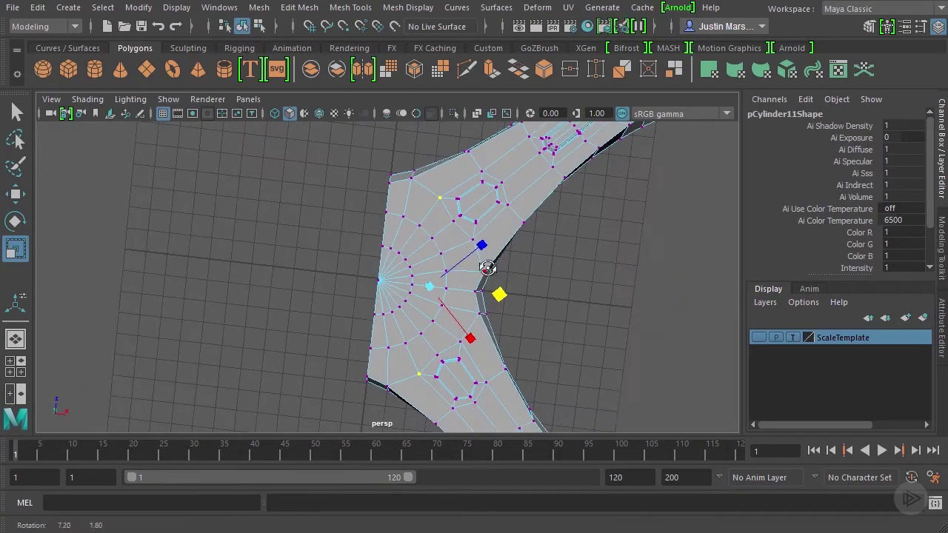
pyautogui.doubleClick(16, 249)
pyautogui.moveTo(111, 136); pyautogui.dragTo(735, 112)
pyautogui.click(724, 171)
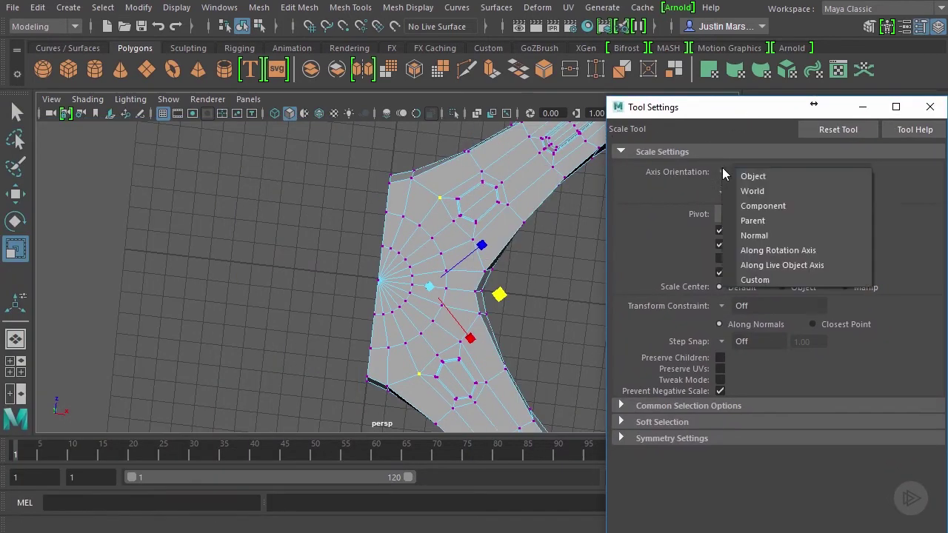
pyautogui.click(729, 186)
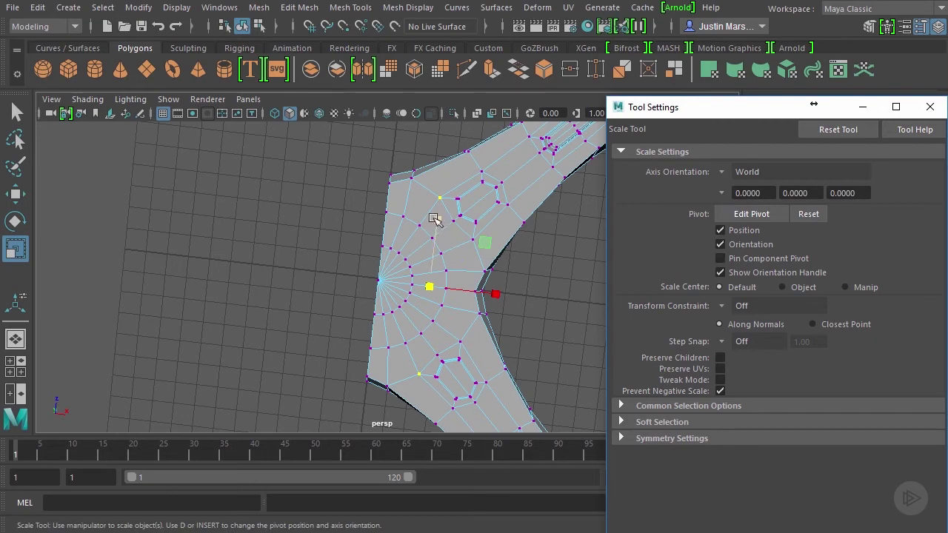
# Scale the selected centre vertices to about 0.978 along world X and Z, then switch to Face mode.
pyautogui.keyDown('alt'); pyautogui.moveTo(434, 215); pyautogui.dragTo(444, 318); pyautogui.keyUp('alt')
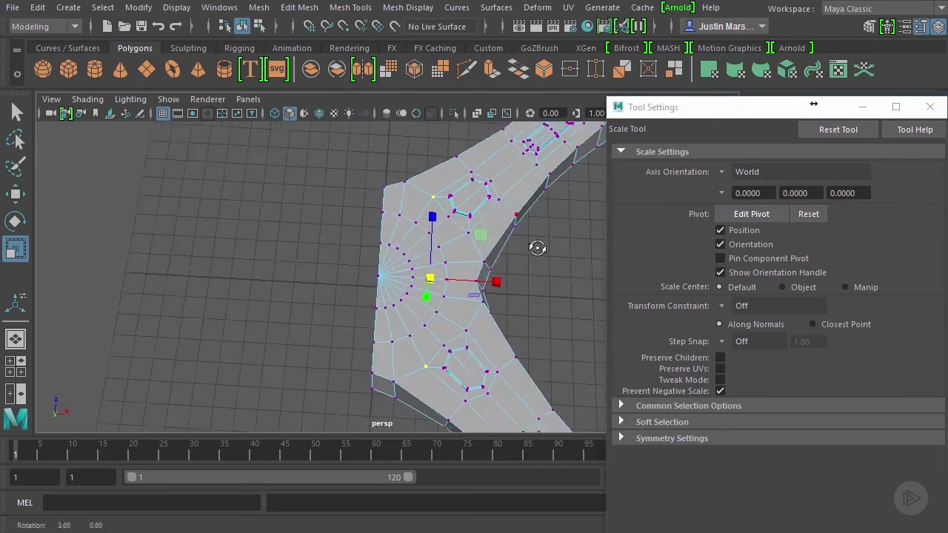
pyautogui.keyDown('alt'); pyautogui.moveTo(537, 248); pyautogui.dragTo(649, 195); pyautogui.keyUp('alt')
pyautogui.moveTo(748, 113); pyautogui.dragTo(754, 66)
pyautogui.moveTo(461, 269)
pyautogui.keyDown('alt'); pyautogui.mouseDown()
pyautogui.moveTo(521, 258)
pyautogui.moveTo(473, 271)
pyautogui.mouseUp(); pyautogui.keyUp('alt')
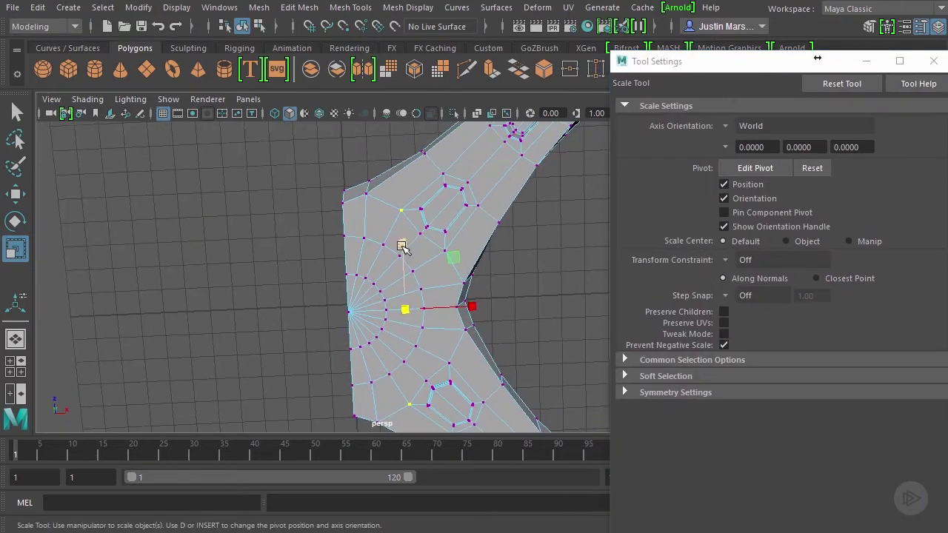
pyautogui.moveTo(402, 246); pyautogui.dragTo(401, 232)
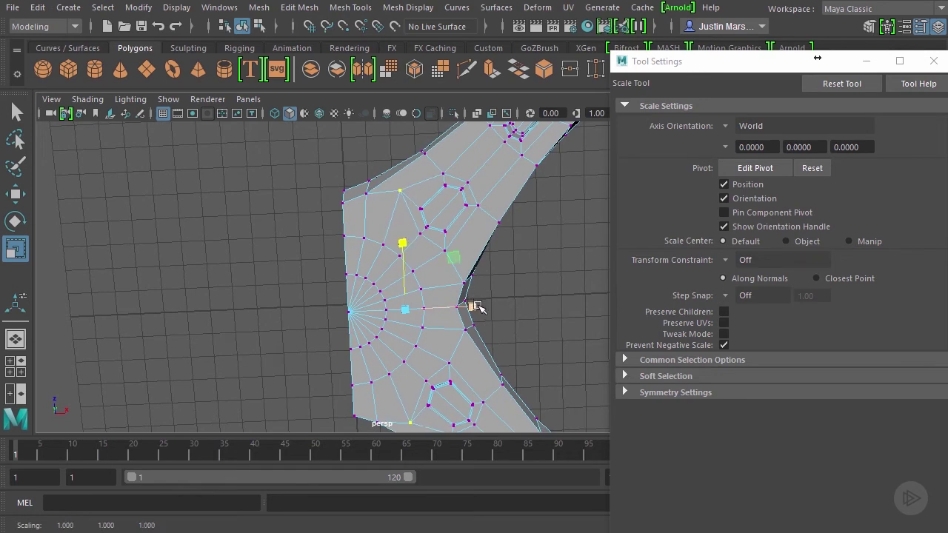
pyautogui.moveTo(477, 307); pyautogui.dragTo(483, 305)
pyautogui.click(402, 245)
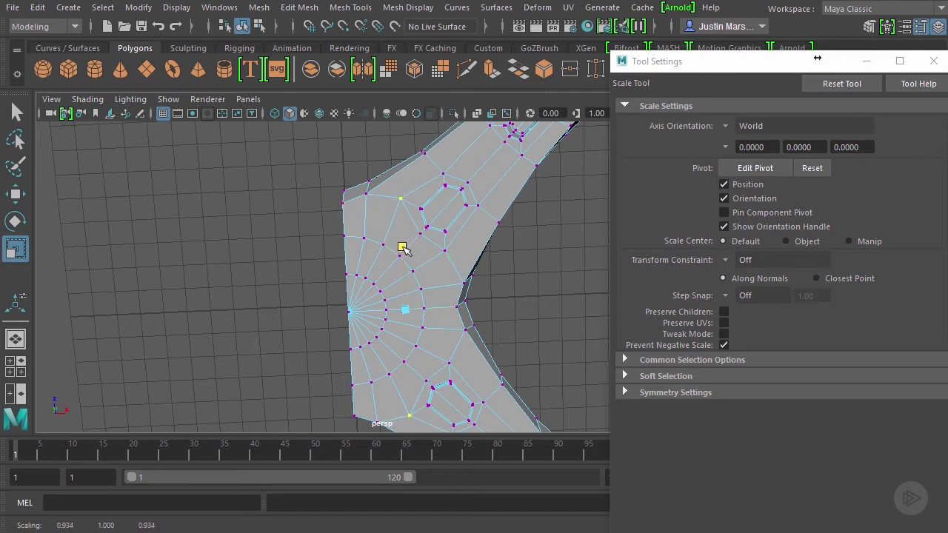
pyautogui.moveTo(403, 244); pyautogui.dragTo(399, 242)
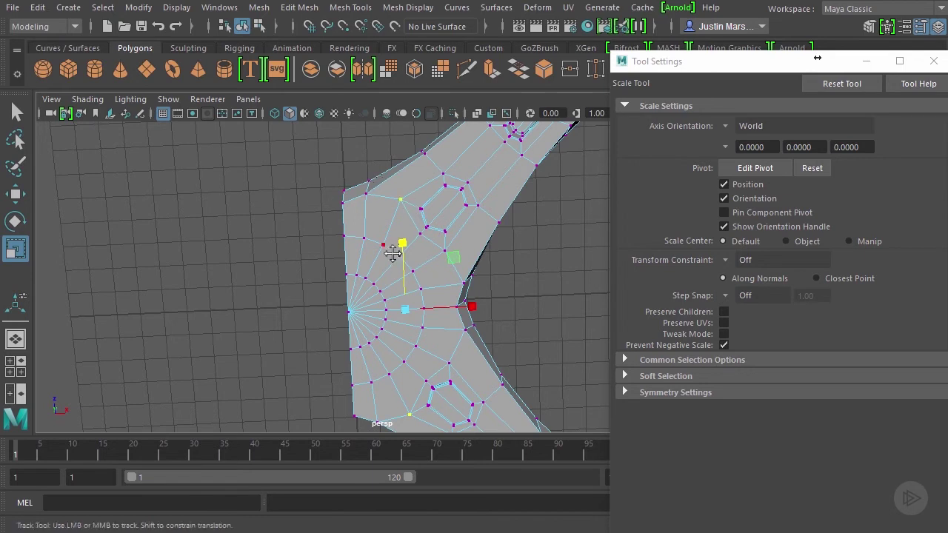
pyautogui.keyDown('alt'); pyautogui.moveTo(385, 246); pyautogui.dragTo(387, 203, button='middle'); pyautogui.keyUp('alt')
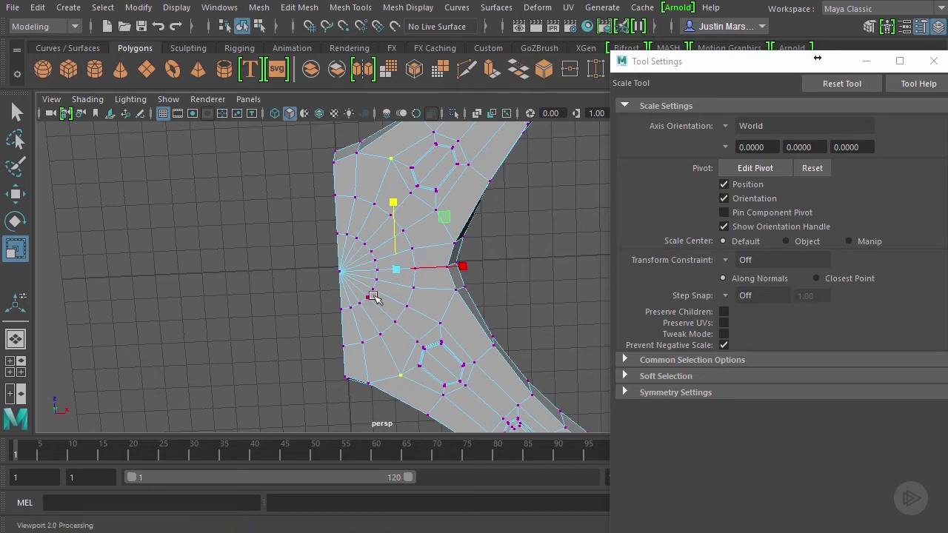
pyautogui.moveTo(364, 256); pyautogui.dragTo(360, 288, button='right')
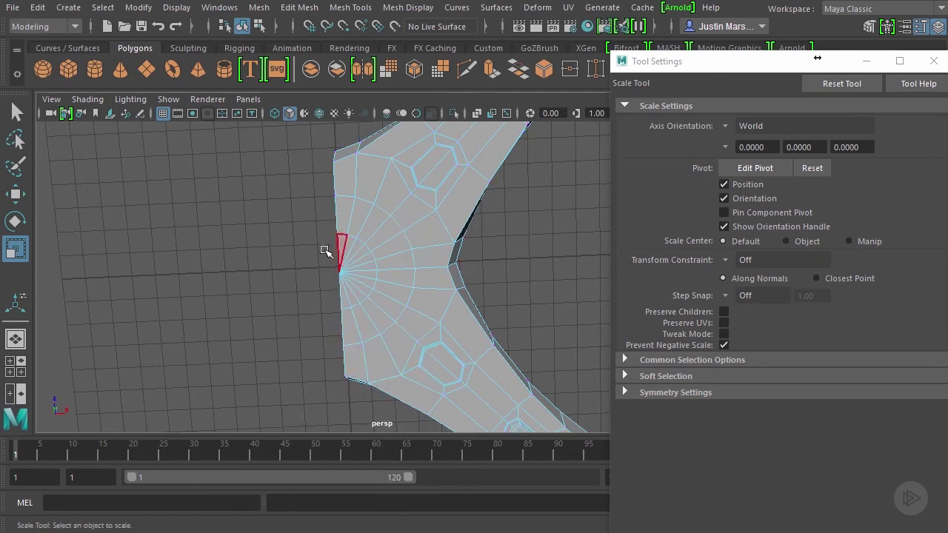
# Select faces around the centre pole and beside the half-round hole.
pyautogui.click(363, 285)
pyautogui.keyDown('alt'); pyautogui.moveTo(367, 290); pyautogui.dragTo(441, 352); pyautogui.keyUp('alt')
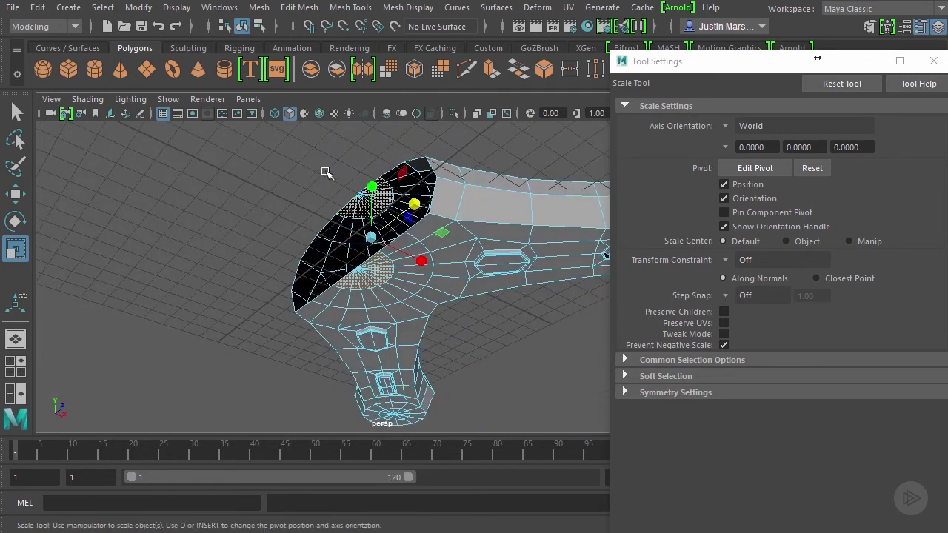
pyautogui.moveTo(298, 159); pyautogui.dragTo(388, 197)
pyautogui.keyDown('alt'); pyautogui.moveTo(389, 207); pyautogui.dragTo(415, 222, button='right'); pyautogui.keyUp('alt')
pyautogui.keyDown('alt'); pyautogui.moveTo(415, 222); pyautogui.dragTo(400, 230); pyautogui.keyUp('alt')
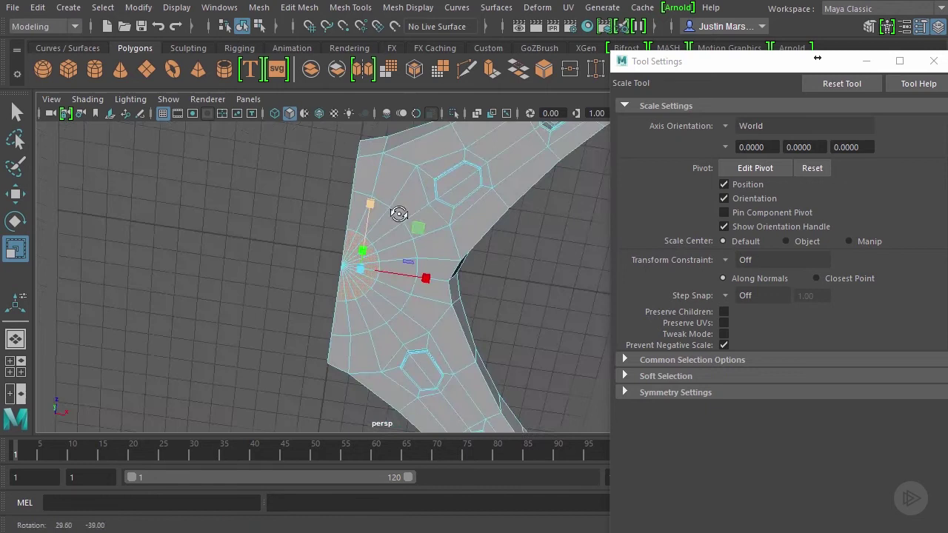
pyautogui.keyDown('alt'); pyautogui.moveTo(400, 229); pyautogui.dragTo(396, 226, button='right'); pyautogui.keyUp('alt')
pyautogui.keyDown('alt'); pyautogui.moveTo(395, 226); pyautogui.dragTo(418, 289); pyautogui.keyUp('alt')
pyautogui.click(428, 282)
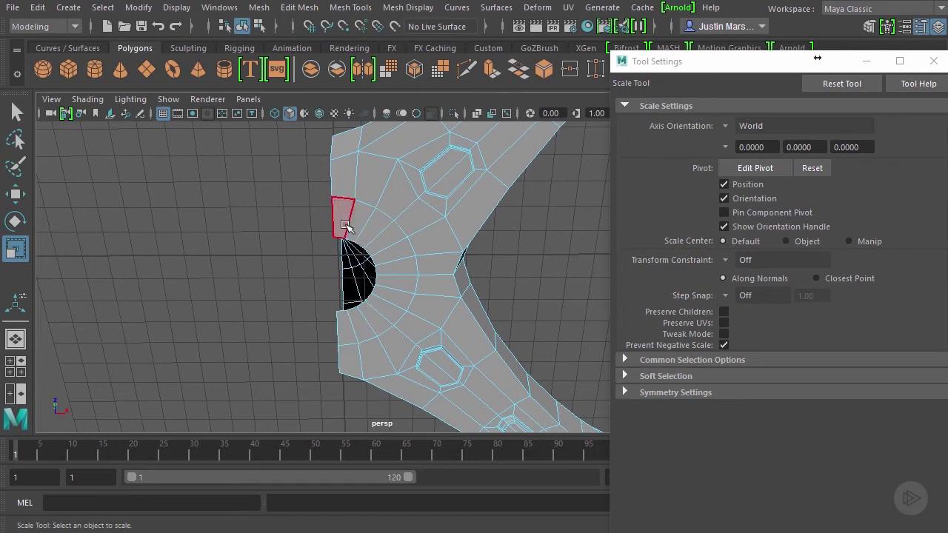
pyautogui.click(349, 334)
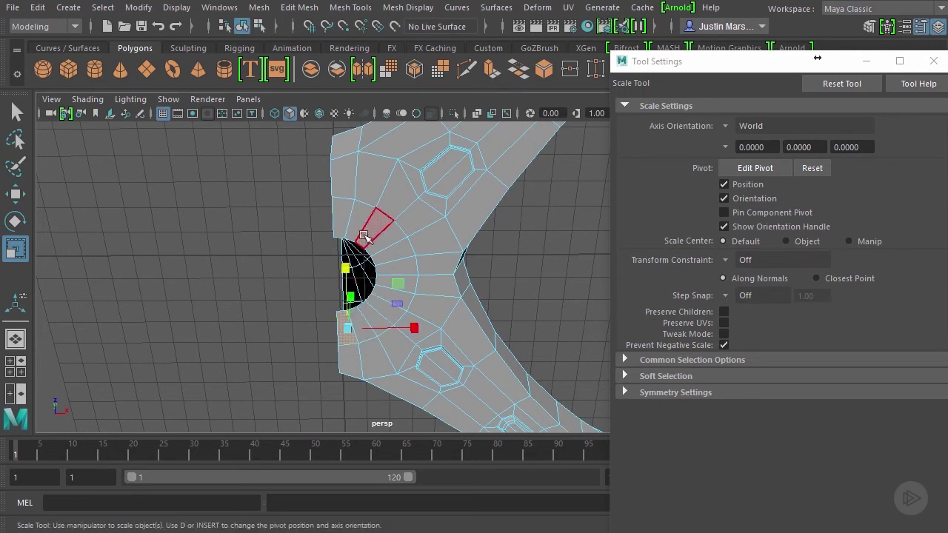
pyautogui.keyDown('shift'); pyautogui.doubleClick(338, 214); pyautogui.keyUp('shift')
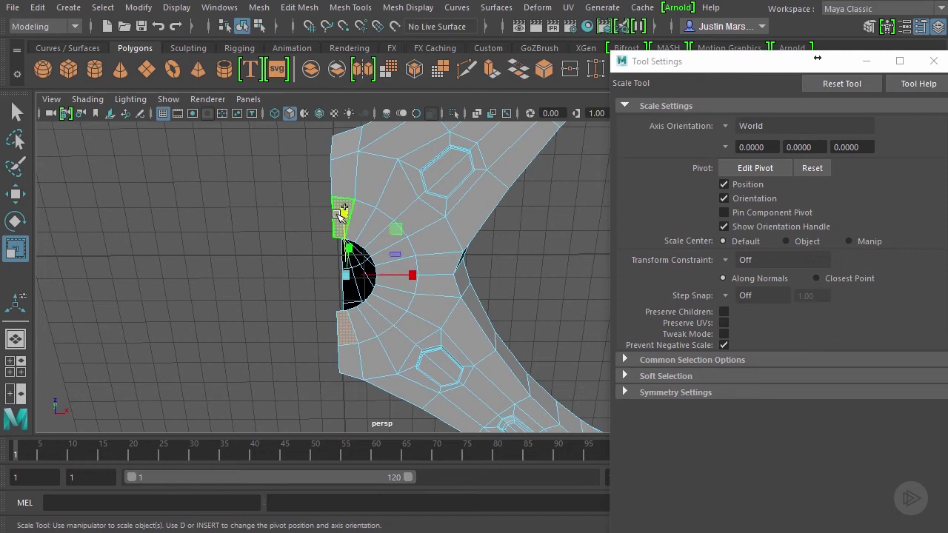
pyautogui.keyDown('alt'); pyautogui.moveTo(338, 214); pyautogui.dragTo(432, 296); pyautogui.keyUp('alt')
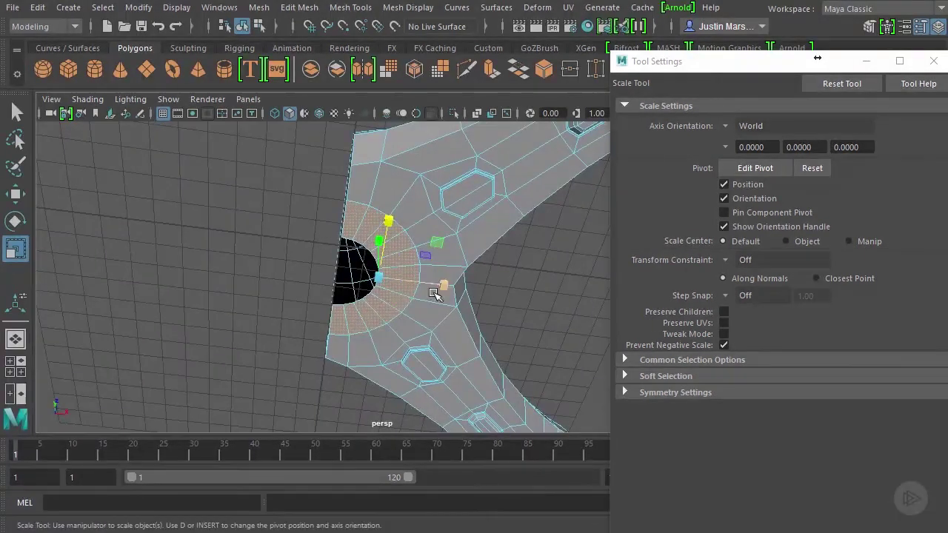
# Loop-select the full ring of faces around the hole with the Select Tool and delete it.
pyautogui.click(356, 320)
pyautogui.doubleClick(355, 312)
pyautogui.click(345, 320)
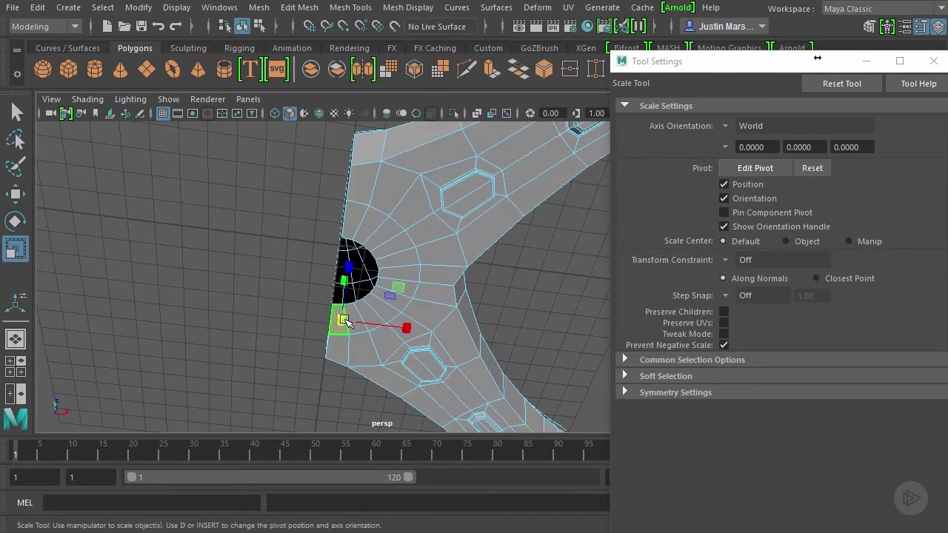
pyautogui.press('q')
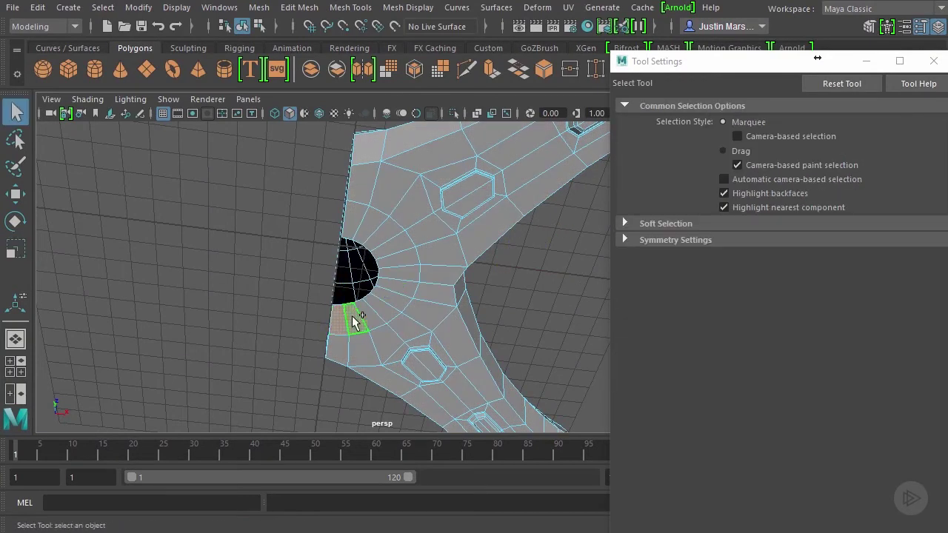
pyautogui.keyDown('shift'); pyautogui.doubleClick(355, 320); pyautogui.keyUp('shift')
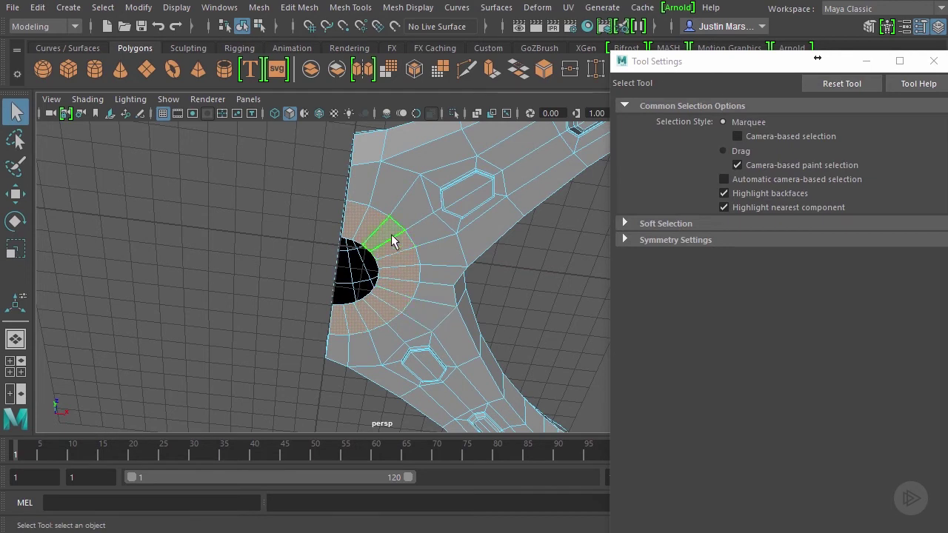
pyautogui.press('Delete')
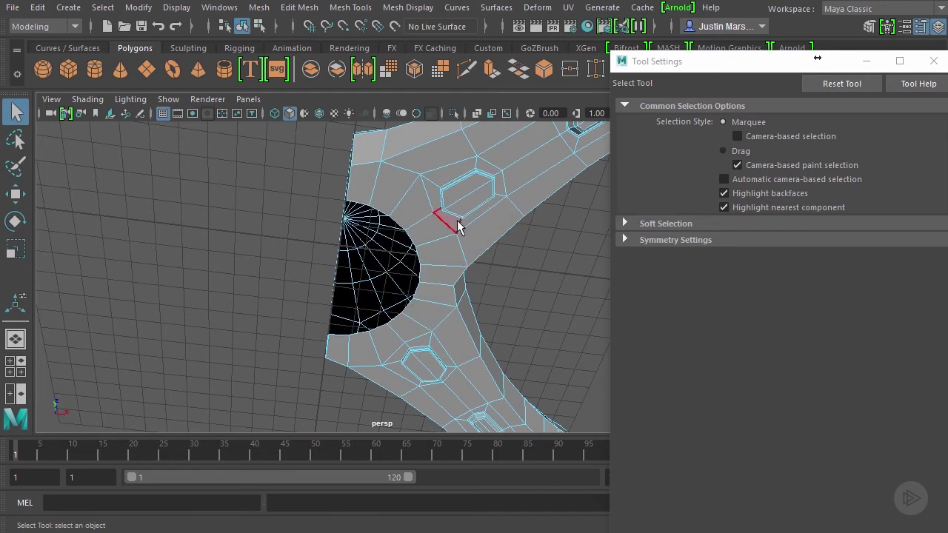
# Scale the hole's ring vertices outward to about 1.164 in X and Z.
pyautogui.keyDown('alt'); pyautogui.moveTo(426, 248); pyautogui.dragTo(419, 242); pyautogui.keyUp('alt')
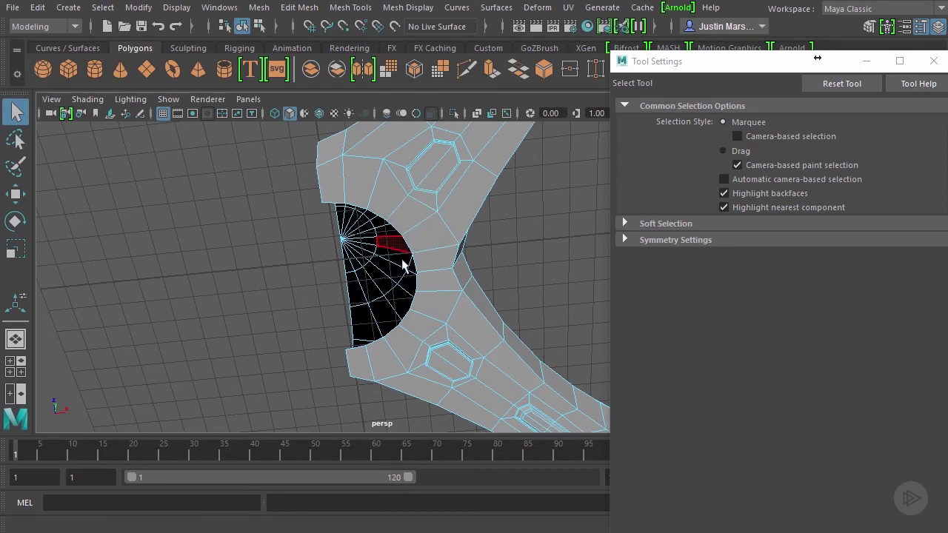
pyautogui.moveTo(391, 246)
pyautogui.keyDown('alt'); pyautogui.mouseDown()
pyautogui.moveTo(408, 245)
pyautogui.moveTo(400, 238)
pyautogui.mouseUp(); pyautogui.keyUp('alt')
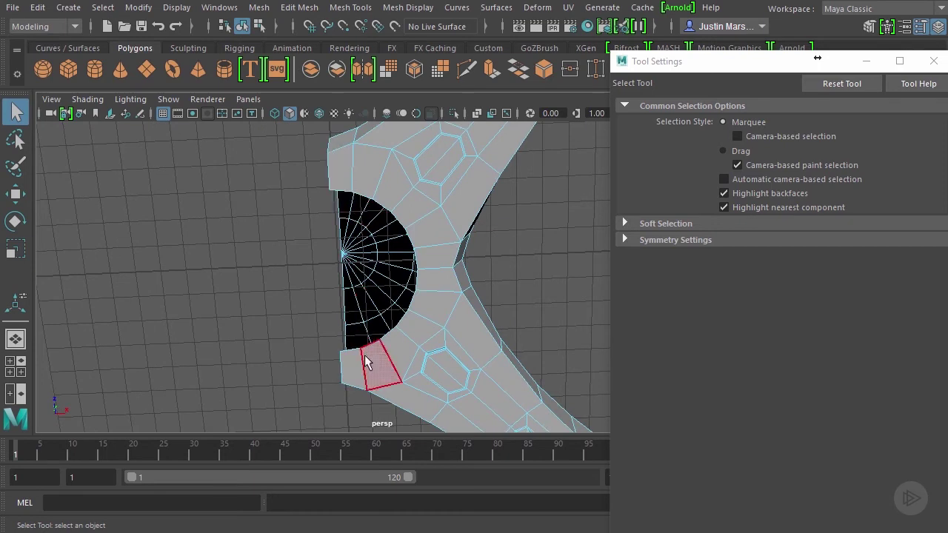
pyautogui.moveTo(352, 185); pyautogui.dragTo(282, 179, button='right')
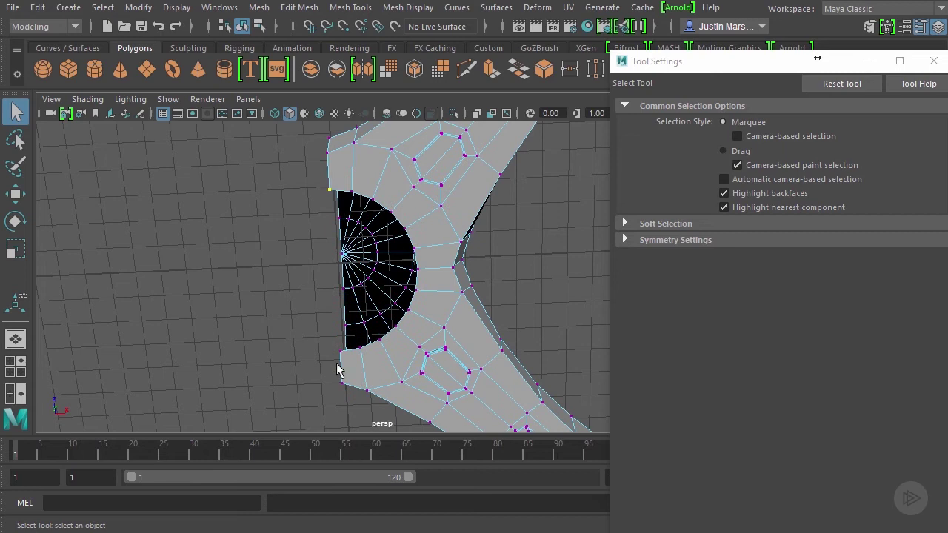
pyautogui.press('r')
pyautogui.moveTo(339, 280); pyautogui.dragTo(330, 197)
# Select the hole's top and bottom vertices and stretch them apart vertically.
pyautogui.click(352, 190)
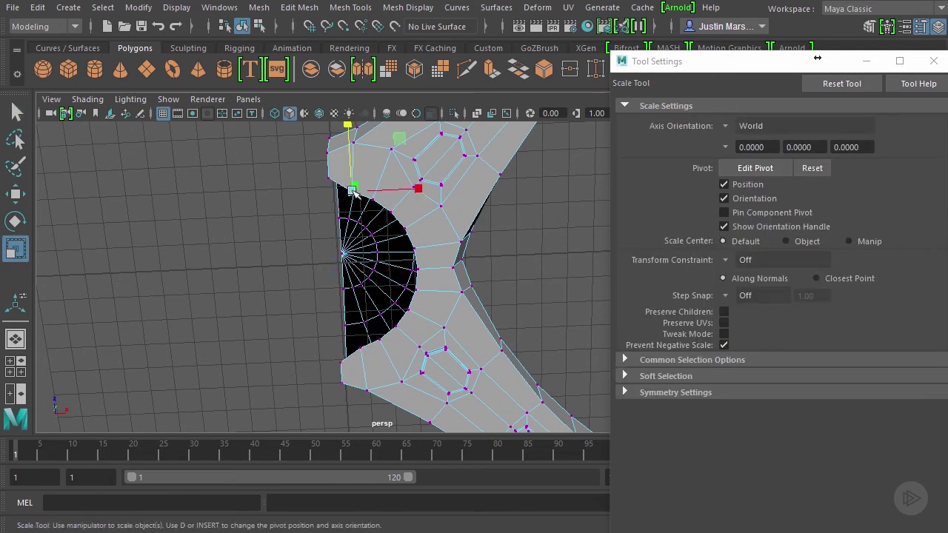
pyautogui.keyDown('shift'); pyautogui.click(362, 340); pyautogui.keyUp('shift')
pyautogui.keyDown('alt'); pyautogui.moveTo(465, 280); pyautogui.dragTo(461, 309); pyautogui.keyUp('alt')
pyautogui.moveTo(348, 248); pyautogui.dragTo(345, 222)
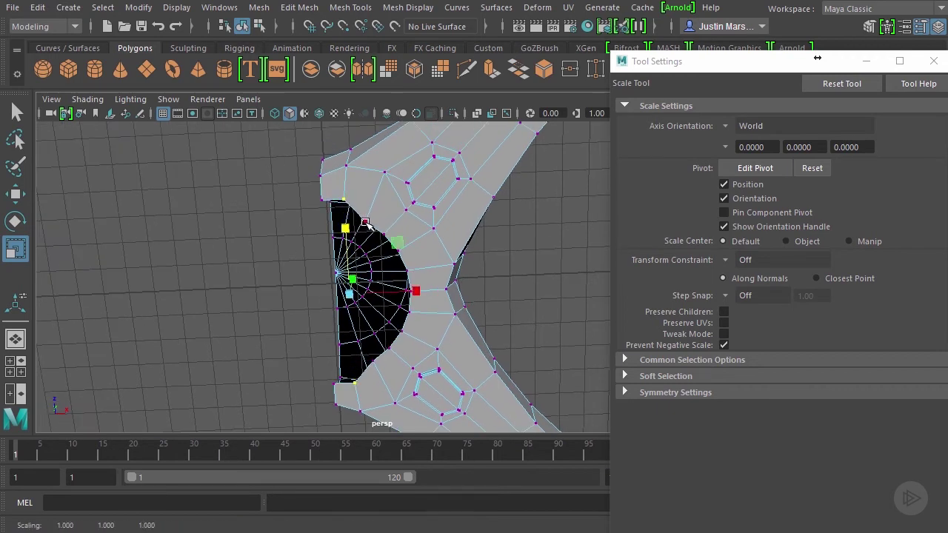
pyautogui.click(365, 222)
pyautogui.keyDown('shift'); pyautogui.click(375, 360); pyautogui.keyUp('shift')
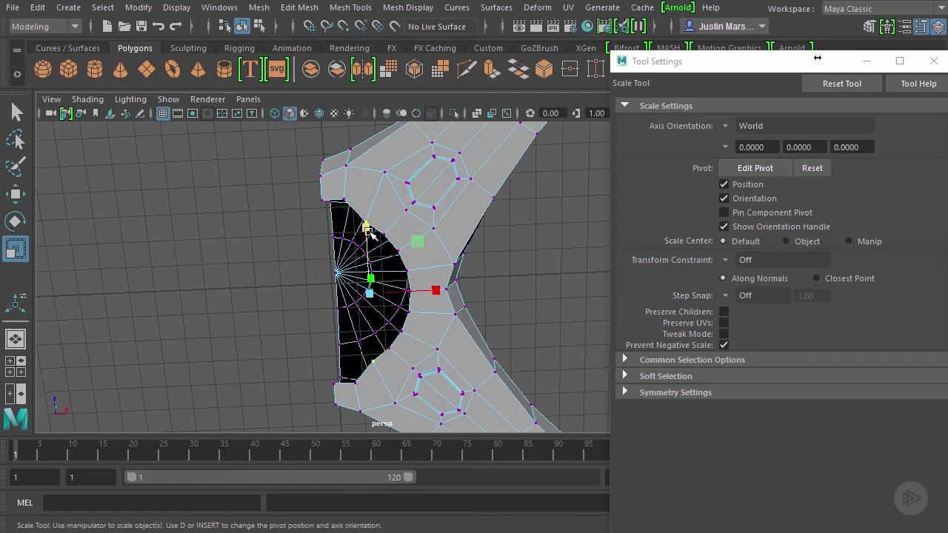
pyautogui.moveTo(369, 232); pyautogui.dragTo(368, 209)
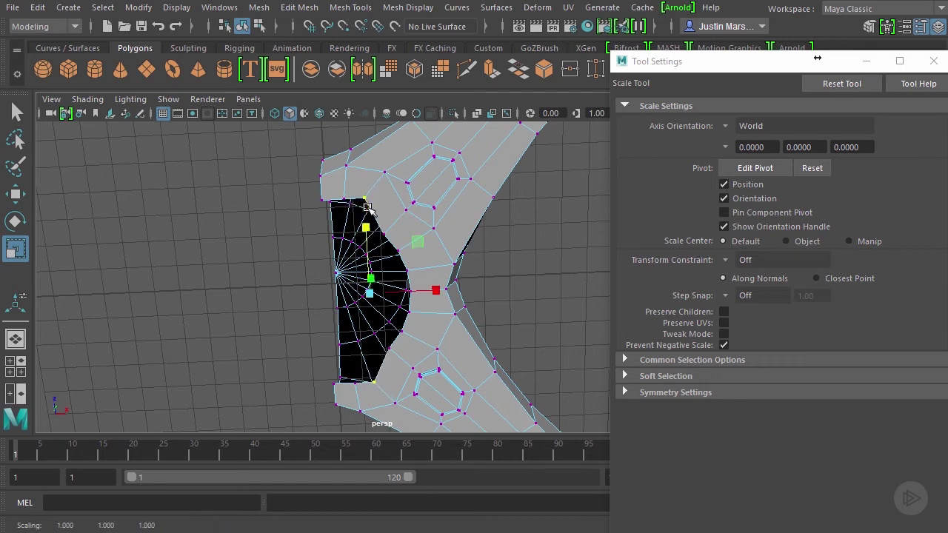
# Shift the selected vertices right, then select the six inner-edge vertices and flatten them in X.
pyautogui.press('w')
pyautogui.click(437, 291)
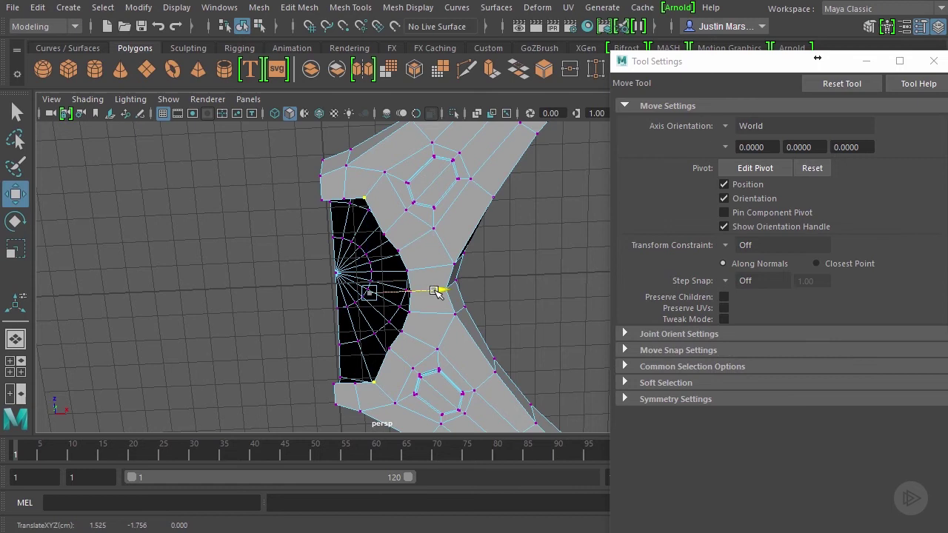
pyautogui.moveTo(437, 292); pyautogui.dragTo(447, 291)
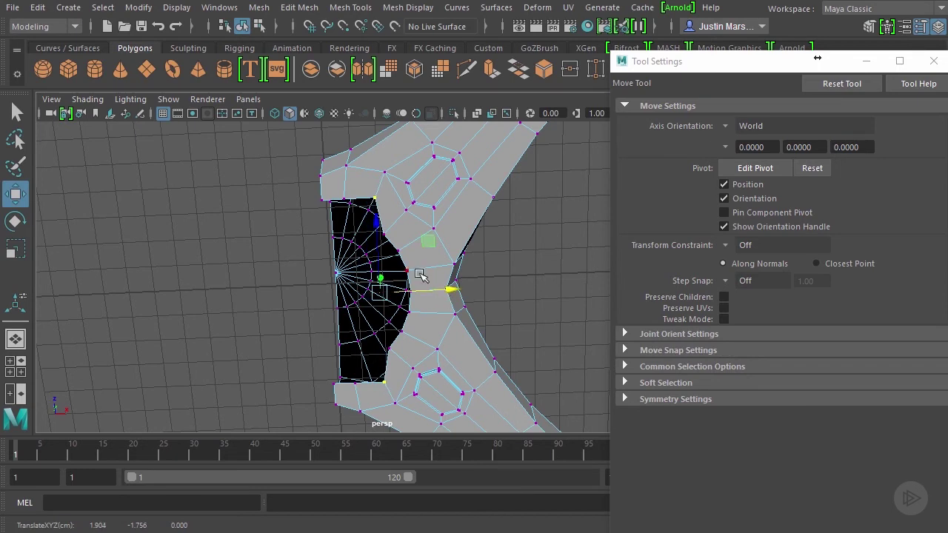
pyautogui.click(384, 234)
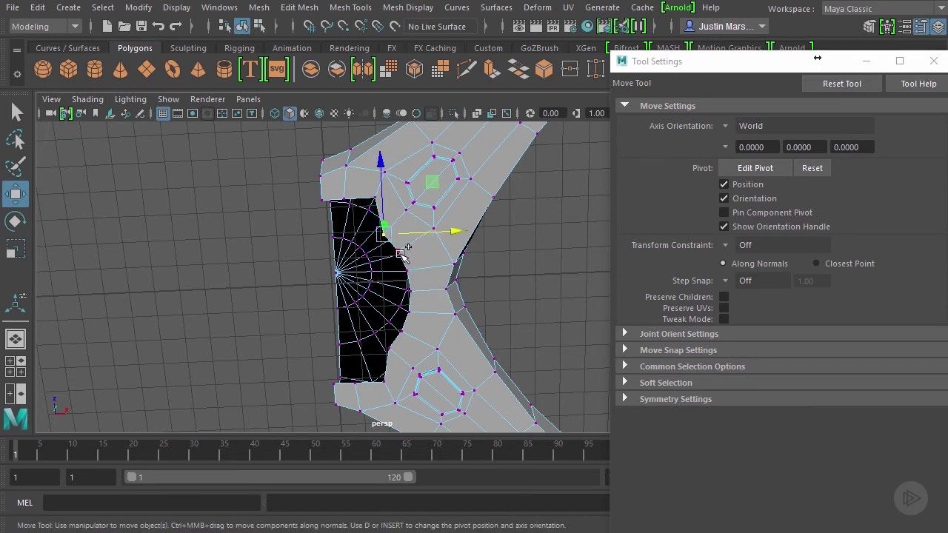
pyautogui.keyDown('shift'); pyautogui.click(398, 252); pyautogui.keyUp('shift')
pyautogui.keyDown('shift'); pyautogui.click(408, 270); pyautogui.keyUp('shift')
pyautogui.keyDown('shift'); pyautogui.click(408, 293); pyautogui.keyUp('shift')
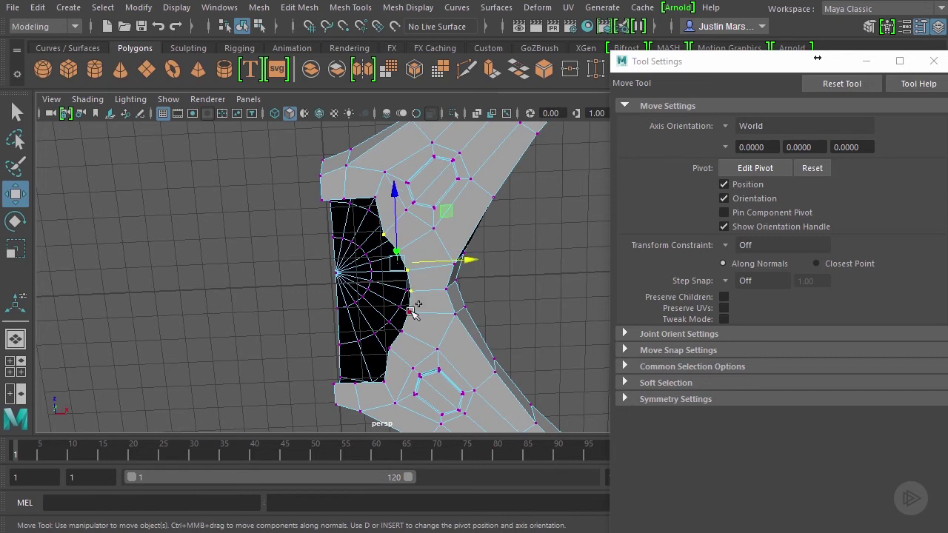
pyautogui.keyDown('shift'); pyautogui.click(407, 328); pyautogui.keyUp('shift')
pyautogui.keyDown('shift'); pyautogui.click(388, 350); pyautogui.keyUp('shift')
pyautogui.keyDown('alt'); pyautogui.moveTo(388, 350); pyautogui.dragTo(401, 285); pyautogui.keyUp('alt')
pyautogui.press('r')
# Move the inner-edge and corner vertices along X so the hole's inner edge is straight and vertical.
pyautogui.press('w')
pyautogui.moveTo(469, 288); pyautogui.dragTo(467, 287)
pyautogui.click(377, 382)
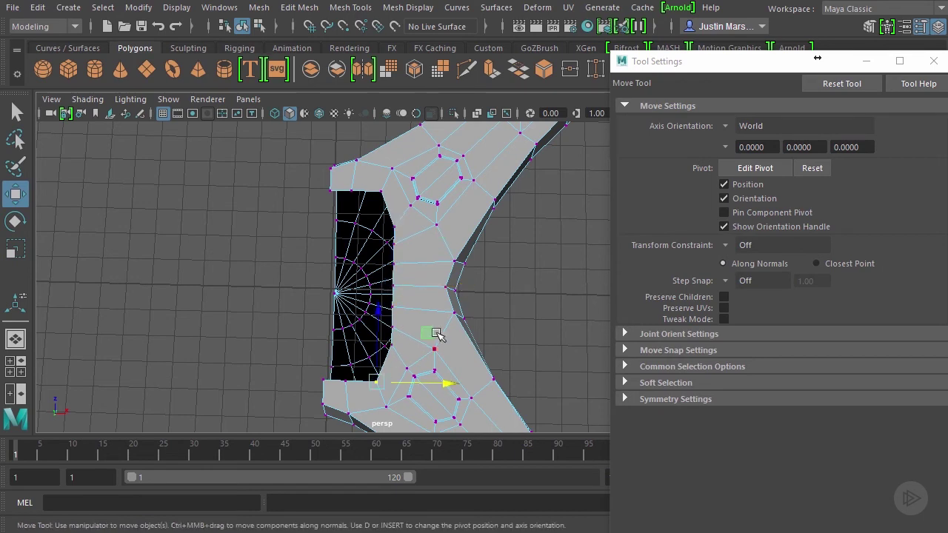
pyautogui.keyDown('shift'); pyautogui.click(382, 191); pyautogui.keyUp('shift')
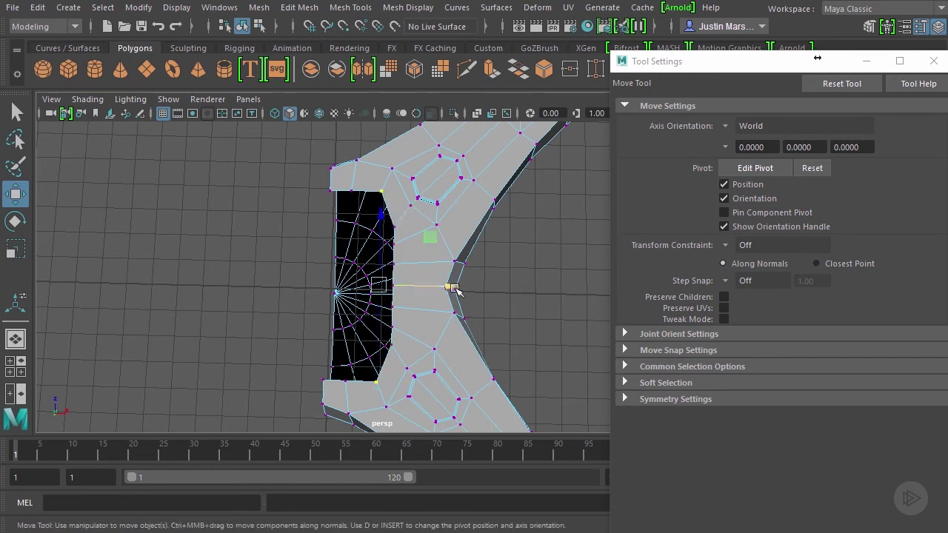
pyautogui.moveTo(455, 288); pyautogui.dragTo(463, 289)
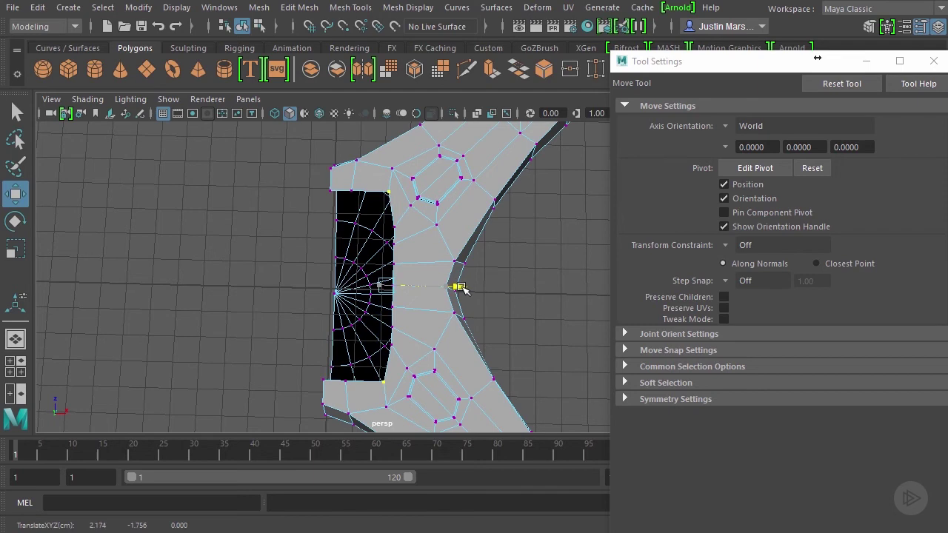
pyautogui.click(391, 345)
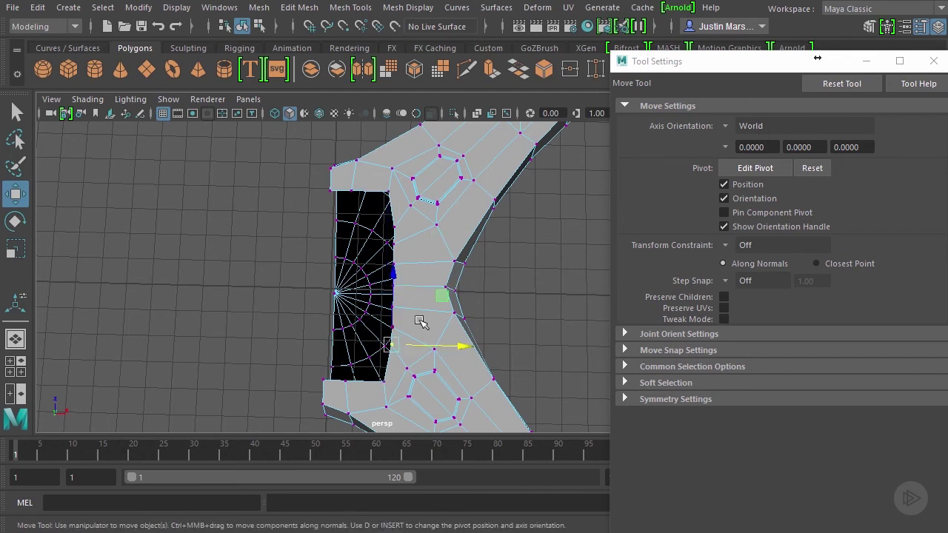
# Scale the hole-rim vertices slightly outward, about 1.157 in X and Z.
pyautogui.press('r')
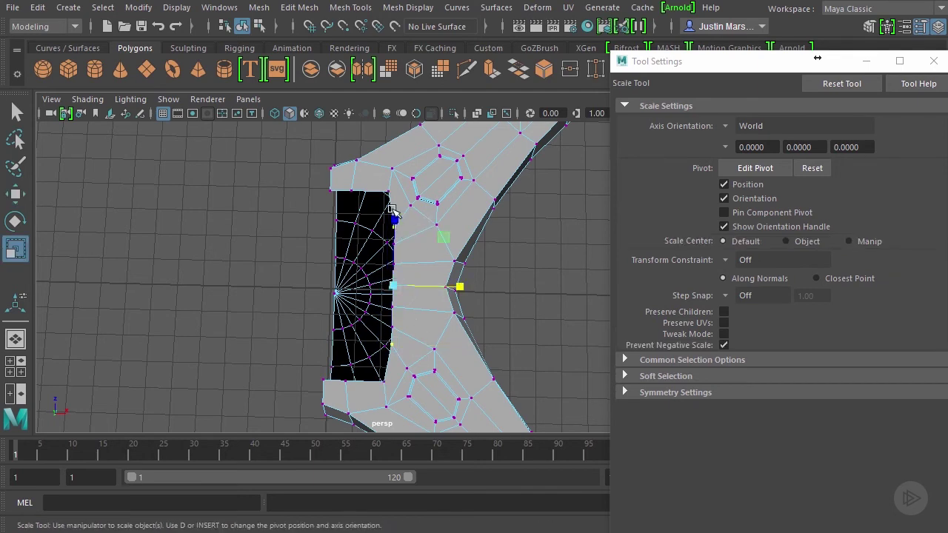
pyautogui.moveTo(391, 218); pyautogui.dragTo(400, 205)
pyautogui.click(393, 328)
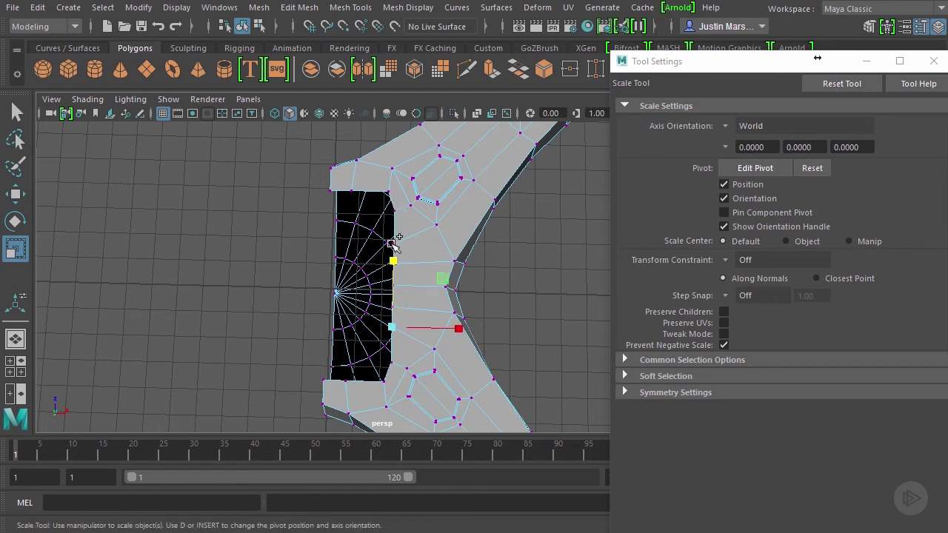
pyautogui.moveTo(396, 245); pyautogui.dragTo(393, 219)
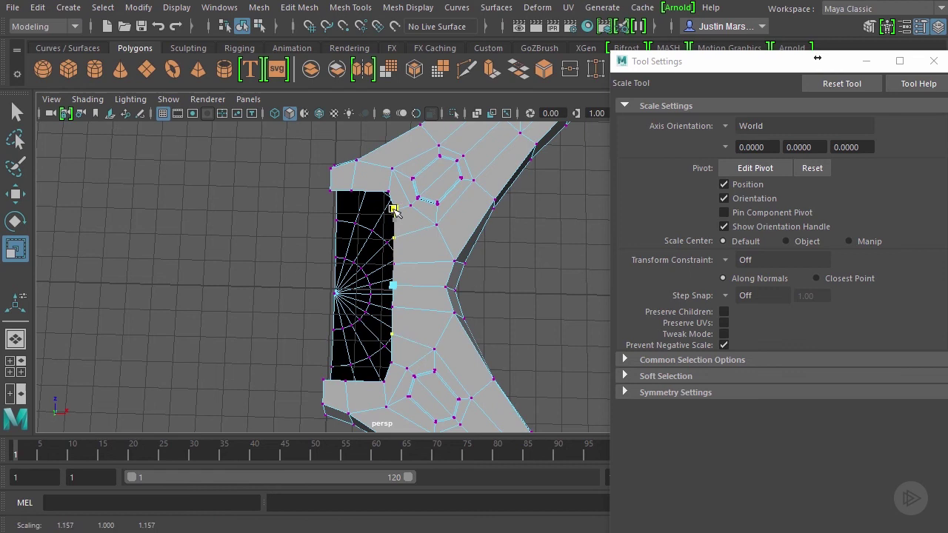
pyautogui.click(423, 280)
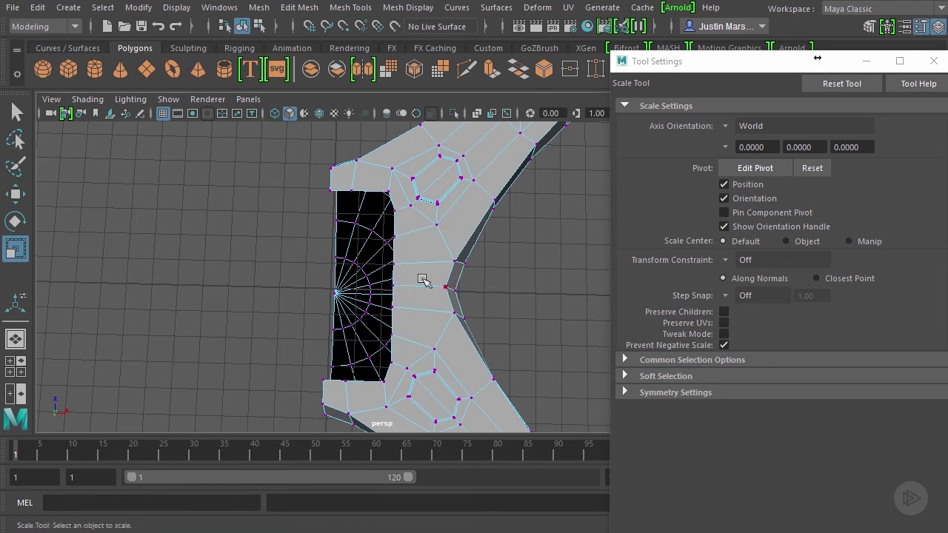
pyautogui.click(394, 264)
pyautogui.keyDown('shift'); pyautogui.click(394, 305); pyautogui.keyUp('shift')
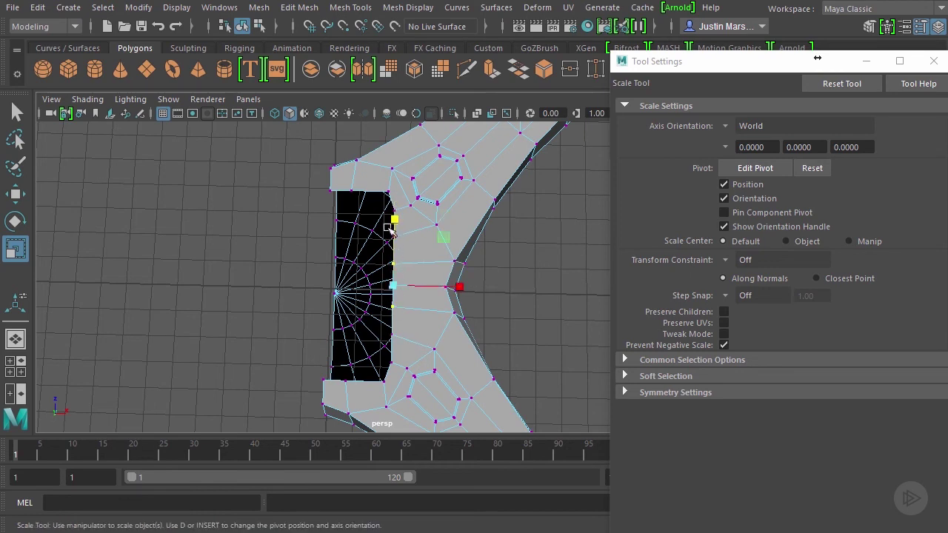
pyautogui.moveTo(394, 217); pyautogui.dragTo(436, 238)
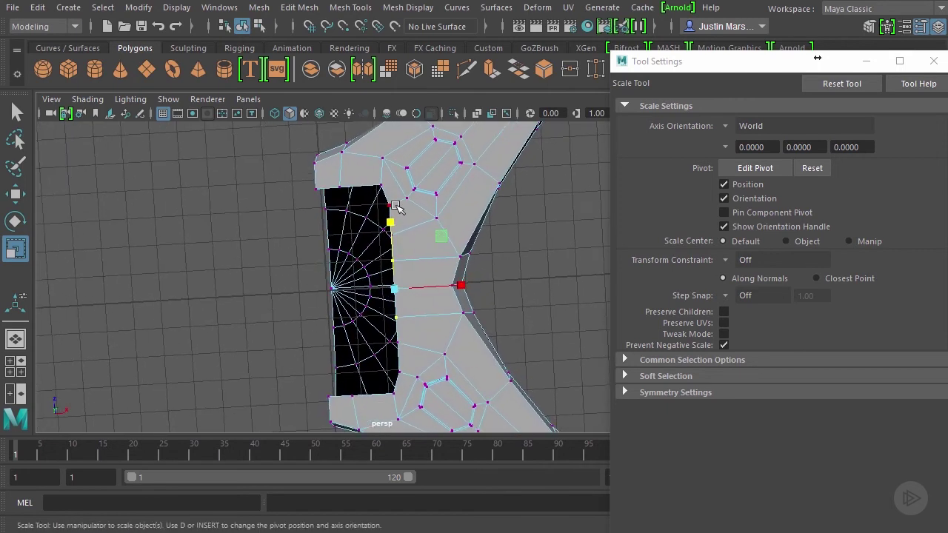
# Select the faces beside the black opening and slide them left along X.
pyautogui.moveTo(396, 213); pyautogui.dragTo(391, 241, button='right')
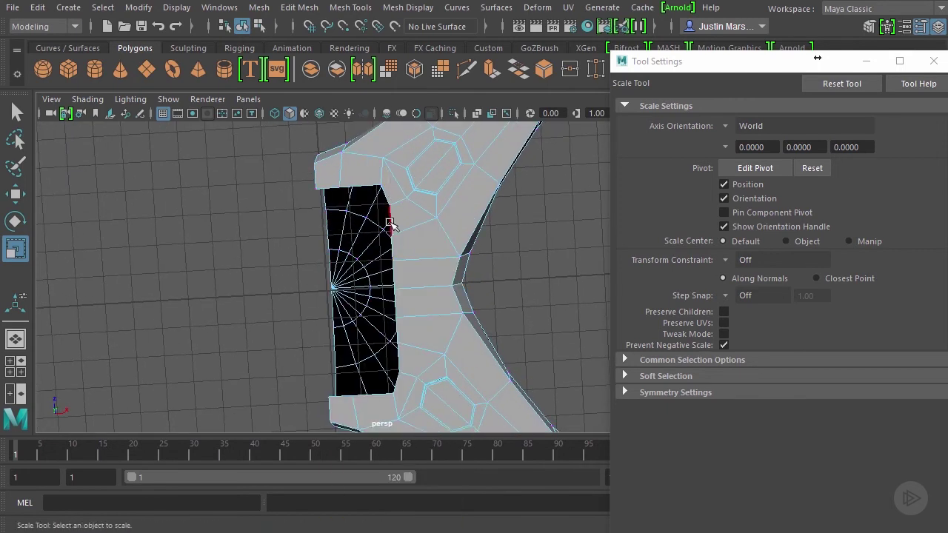
pyautogui.click(391, 220)
pyautogui.keyDown('shift'); pyautogui.click(404, 363); pyautogui.keyUp('shift')
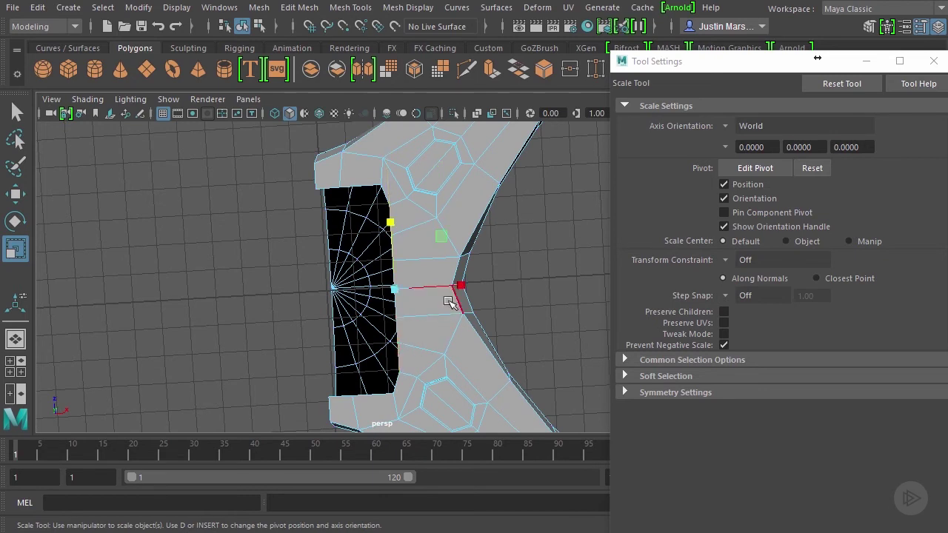
pyautogui.press('w')
pyautogui.moveTo(466, 288); pyautogui.dragTo(462, 284)
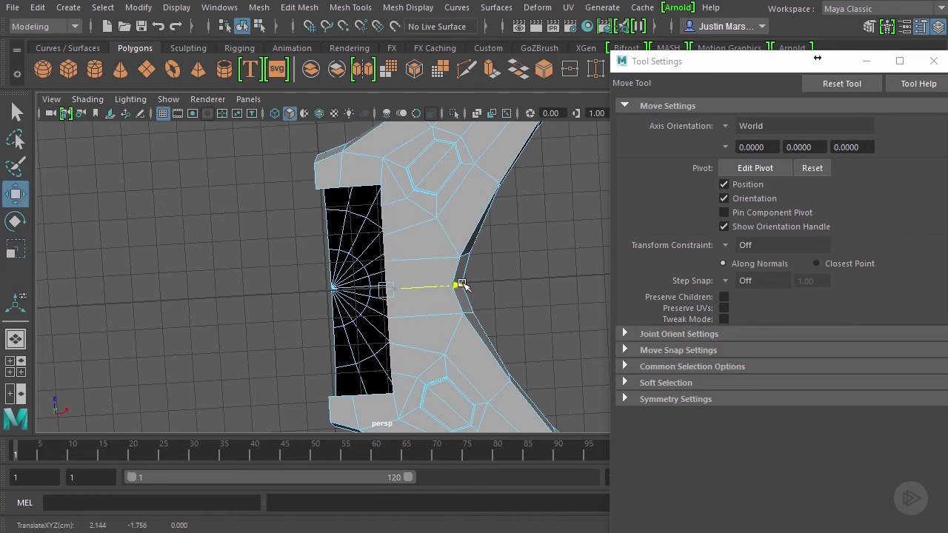
# Slide the two edges on the opening's right side right along X to widen it.
pyautogui.click(523, 277)
pyautogui.keyDown('alt'); pyautogui.moveTo(523, 277); pyautogui.dragTo(423, 256); pyautogui.keyUp('alt')
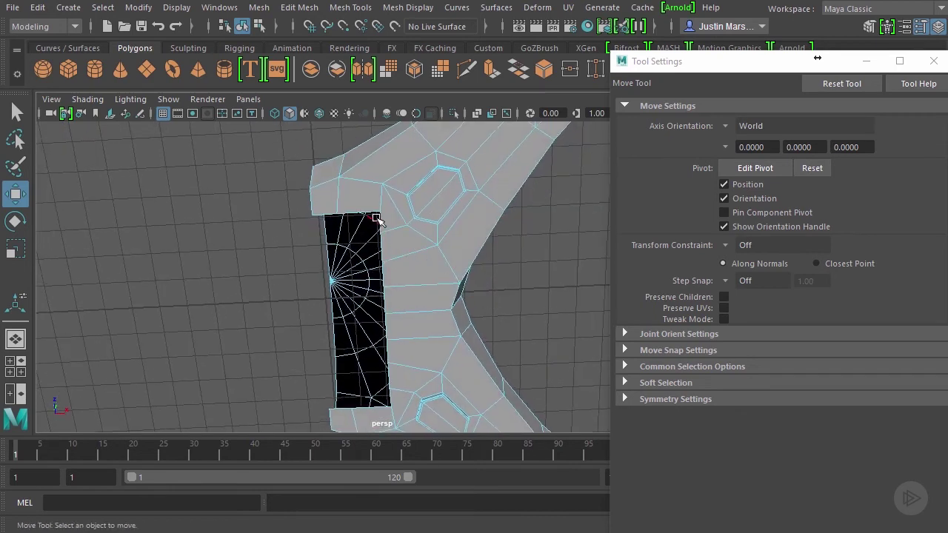
pyautogui.click(382, 220)
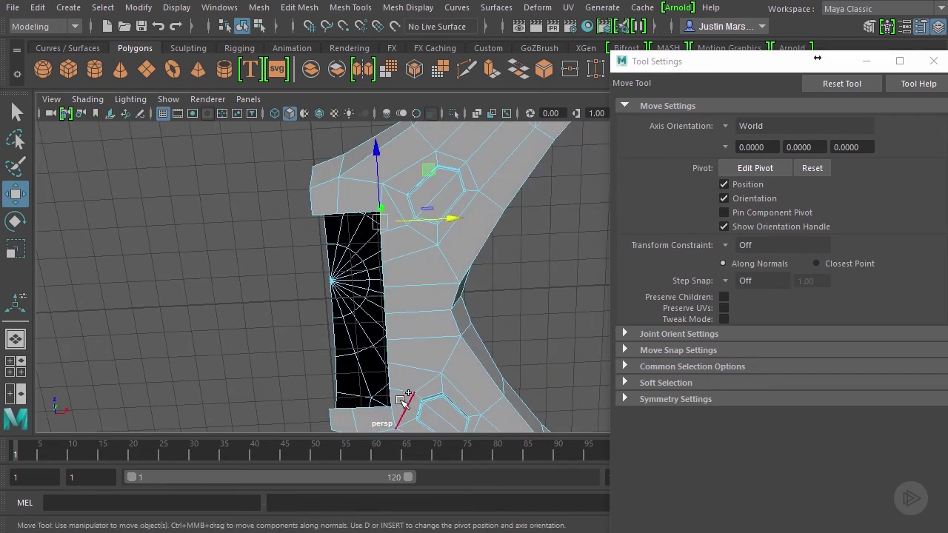
pyautogui.keyDown('shift'); pyautogui.click(390, 389); pyautogui.keyUp('shift')
pyautogui.moveTo(457, 310); pyautogui.dragTo(459, 311)
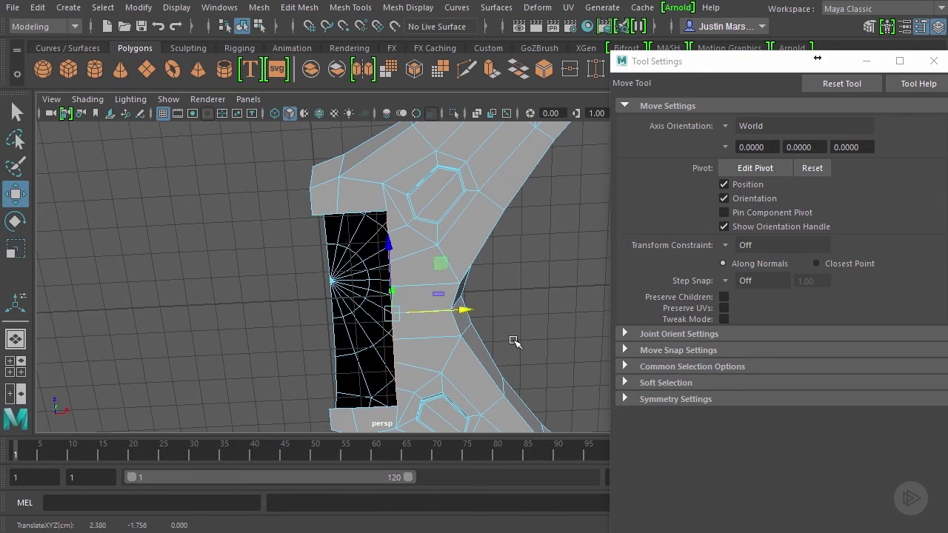
pyautogui.keyDown('alt'); pyautogui.moveTo(541, 295); pyautogui.dragTo(467, 295); pyautogui.keyUp('alt')
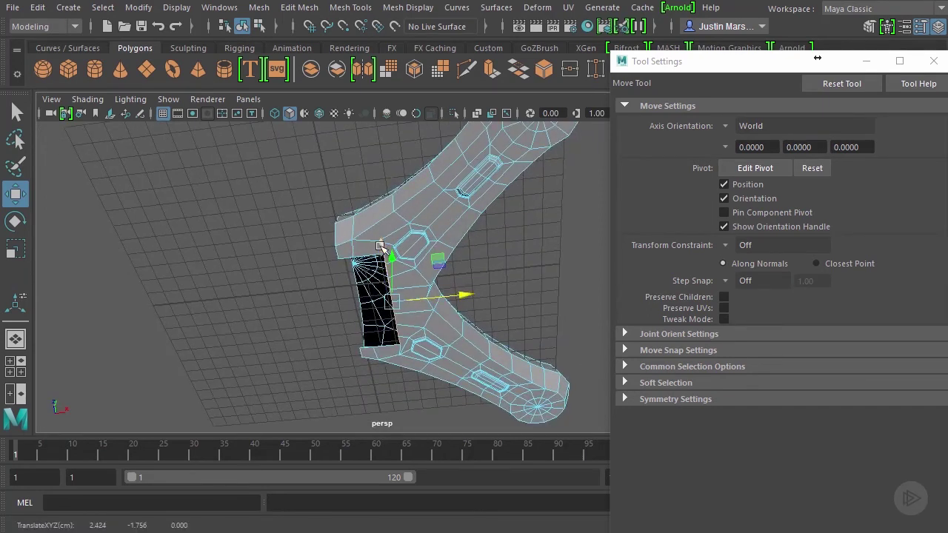
pyautogui.keyDown('alt'); pyautogui.moveTo(379, 246); pyautogui.dragTo(384, 347); pyautogui.keyUp('alt')
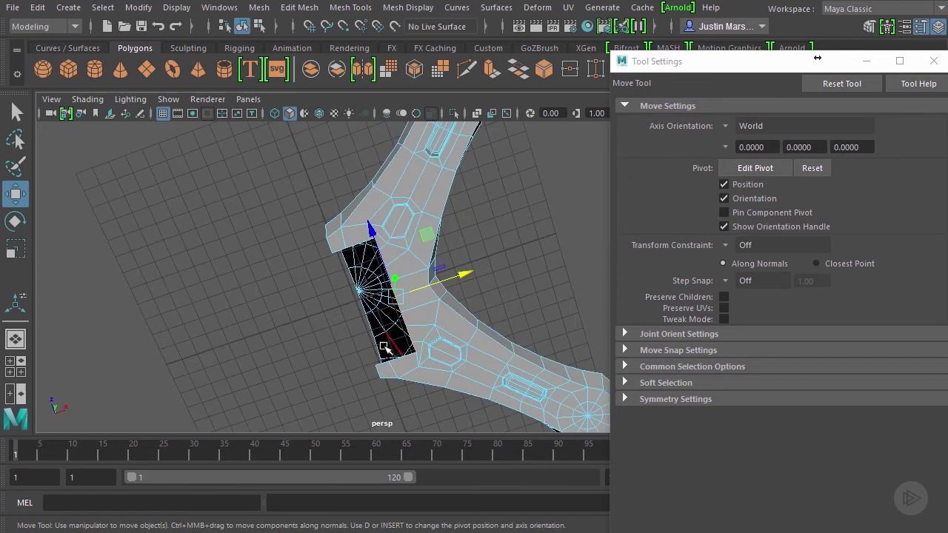
pyautogui.keyDown('alt'); pyautogui.moveTo(403, 382); pyautogui.dragTo(311, 200); pyautogui.keyUp('alt')
# Shift the selected vertices beside the opening about 0.863 left along X.
pyautogui.keyDown('alt'); pyautogui.moveTo(311, 200); pyautogui.dragTo(409, 324, button='right'); pyautogui.keyUp('alt')
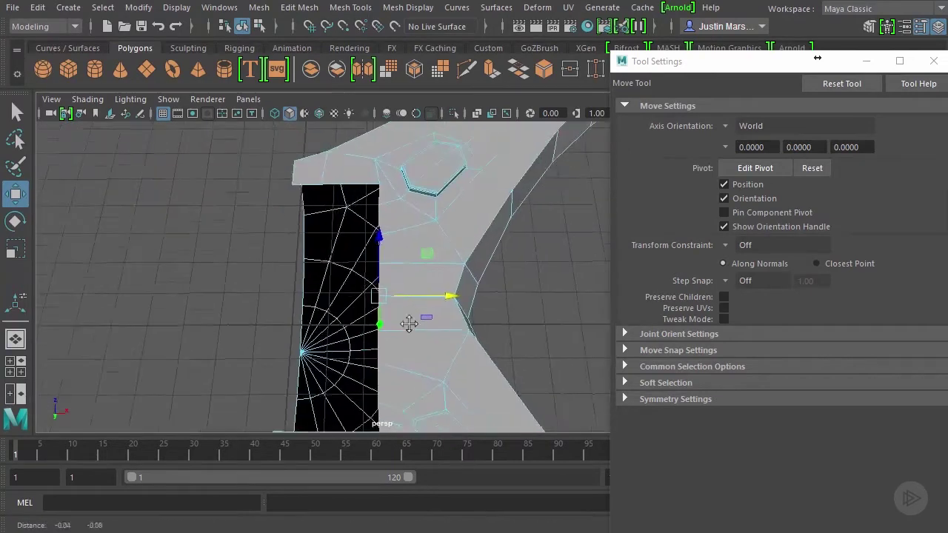
pyautogui.keyDown('alt'); pyautogui.moveTo(409, 324); pyautogui.dragTo(309, 275); pyautogui.keyUp('alt')
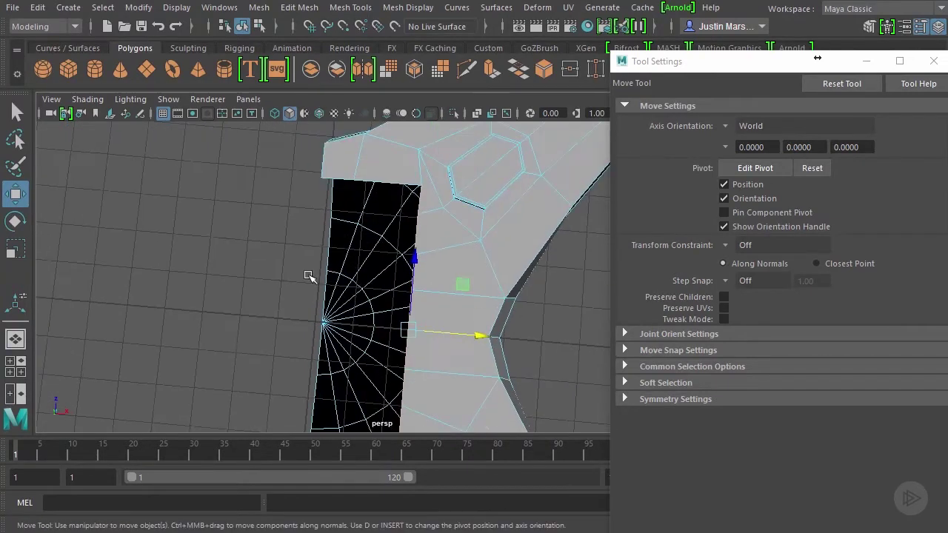
pyautogui.keyDown('alt'); pyautogui.moveTo(411, 294); pyautogui.dragTo(392, 239); pyautogui.keyUp('alt')
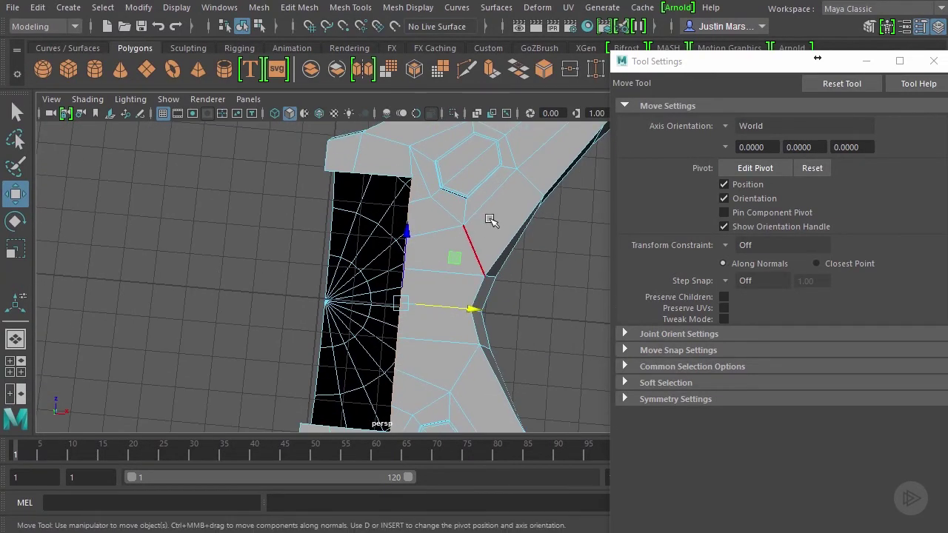
pyautogui.keyDown('alt'); pyautogui.moveTo(491, 218); pyautogui.dragTo(431, 222, button='right'); pyautogui.keyUp('alt')
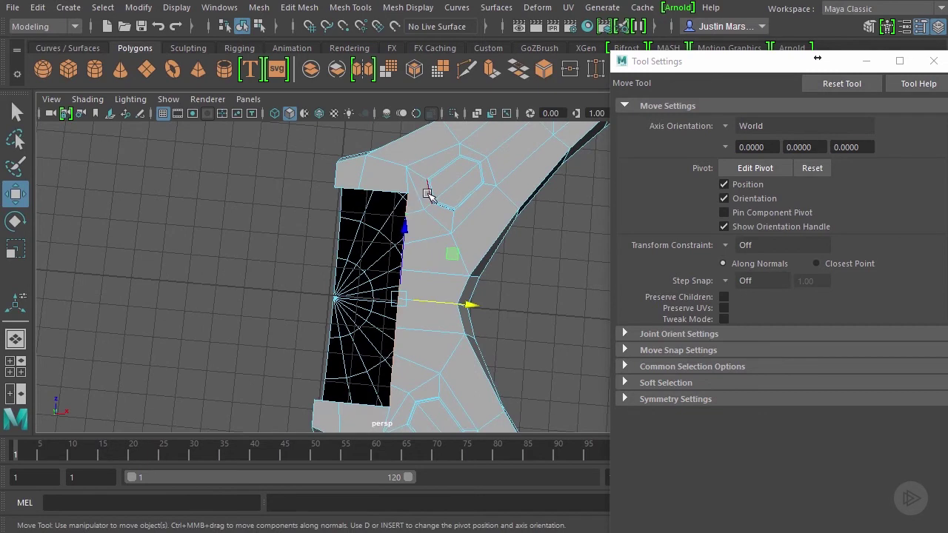
pyautogui.moveTo(391, 178); pyautogui.dragTo(343, 184, button='right')
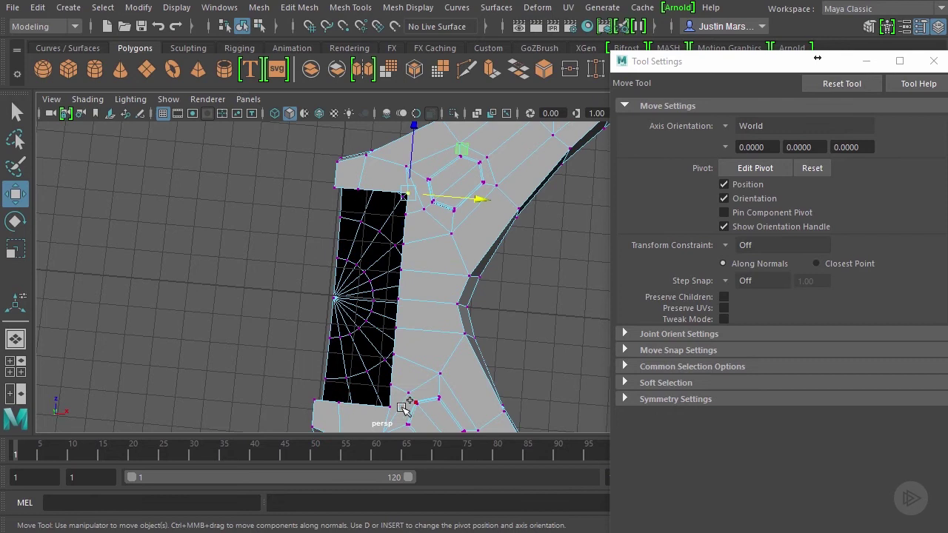
pyautogui.moveTo(468, 306); pyautogui.dragTo(456, 303)
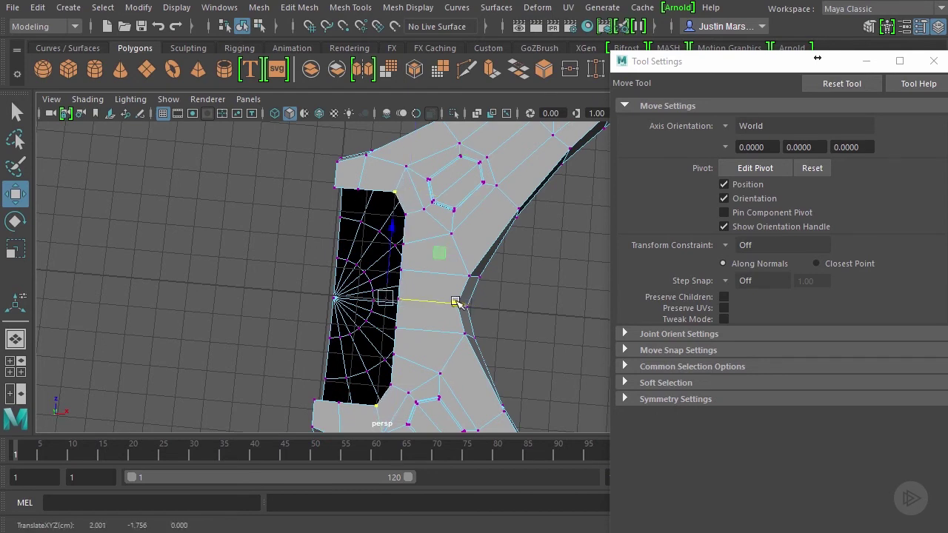
# Scale the opening's side vertices apart (about 2.028 X, 1.832 Z) and move the left corner vertices along X.
pyautogui.click(405, 214)
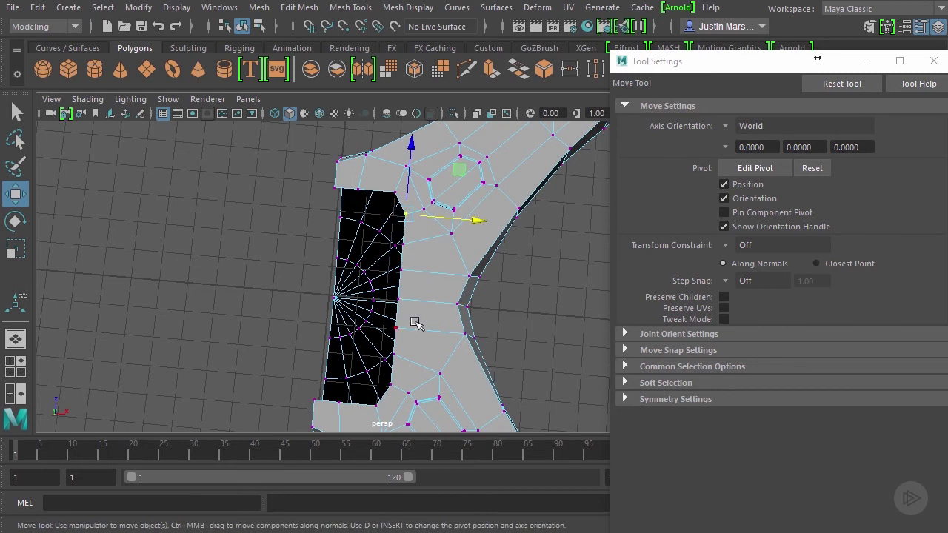
pyautogui.keyDown('shift'); pyautogui.click(391, 384); pyautogui.keyUp('shift')
pyautogui.press('r')
pyautogui.moveTo(402, 271); pyautogui.dragTo(414, 226)
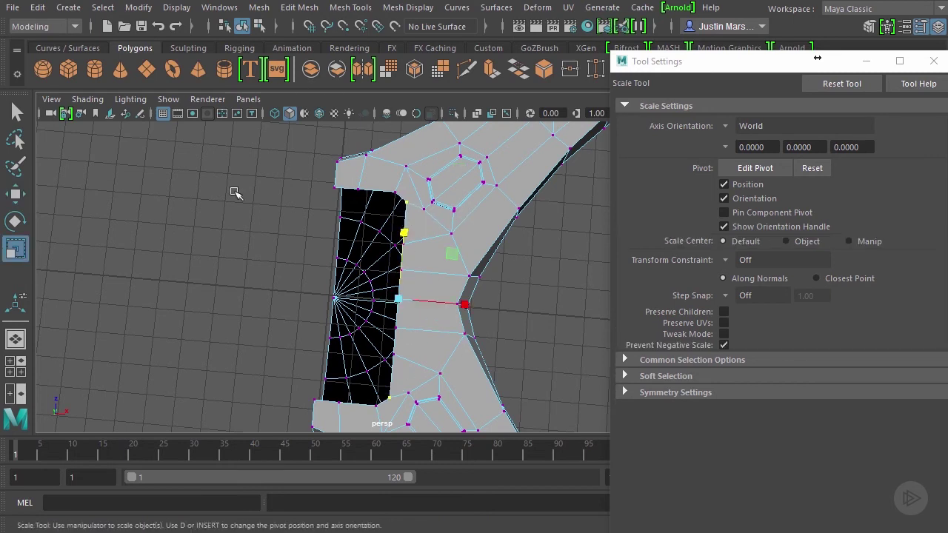
pyautogui.click(359, 191)
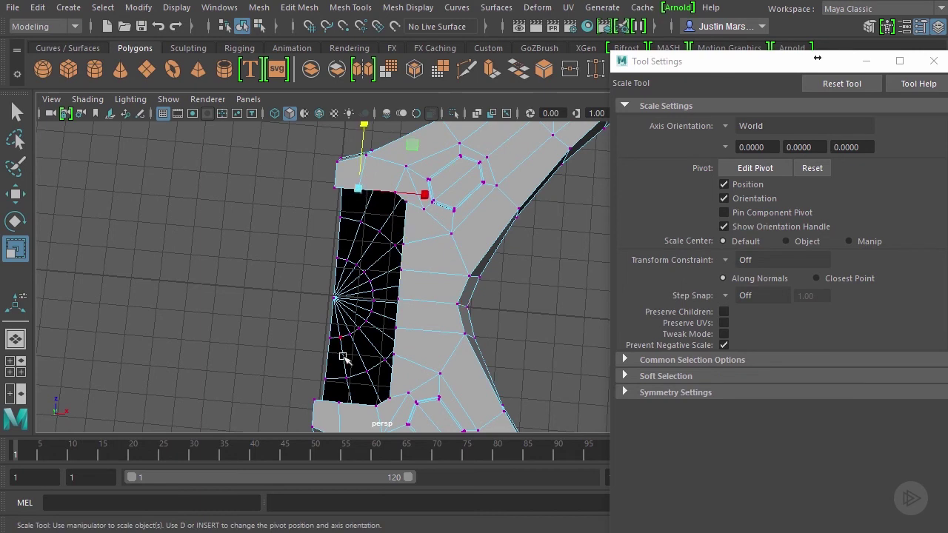
pyautogui.keyDown('shift'); pyautogui.click(339, 402); pyautogui.keyUp('shift')
pyautogui.press('w')
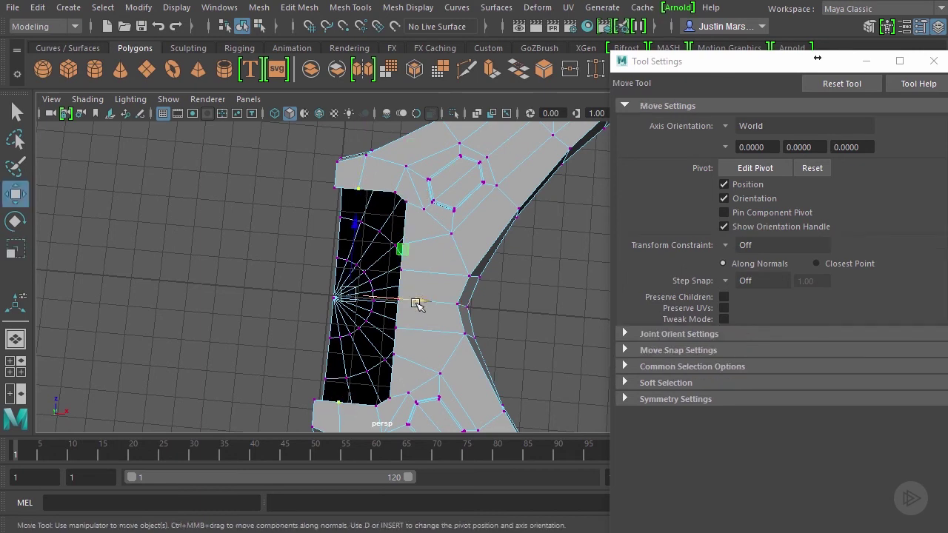
pyautogui.click(420, 301)
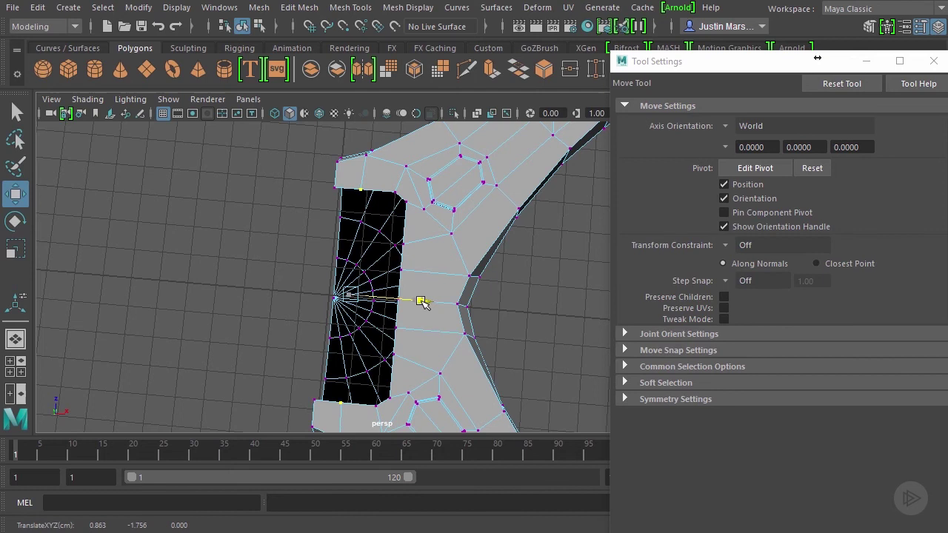
# Select the top edges of the opening in edge mode.
pyautogui.click(529, 317)
pyautogui.moveTo(368, 168); pyautogui.dragTo(360, 138, button='right')
pyautogui.click(351, 189)
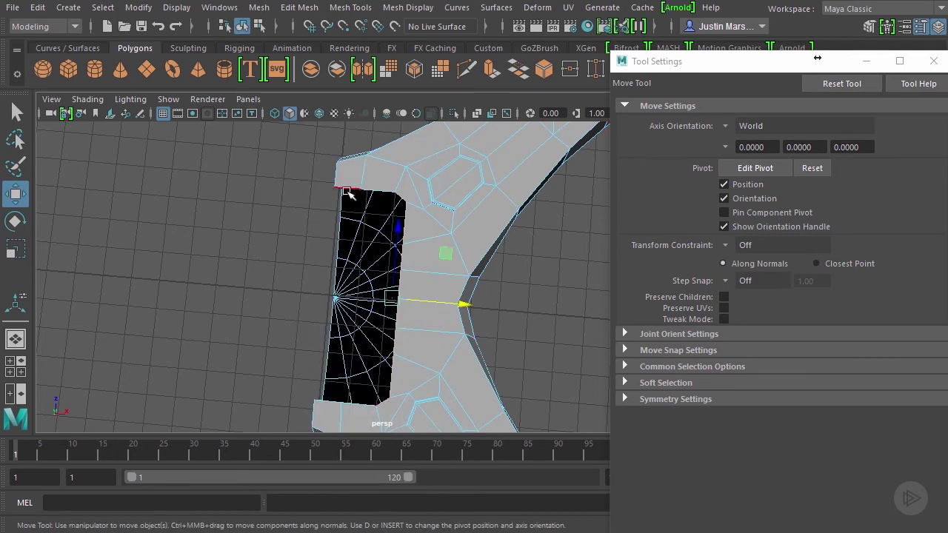
pyautogui.click(378, 192)
# Orbit around the selected edges until the opening stands upright and close.
pyautogui.press('q')
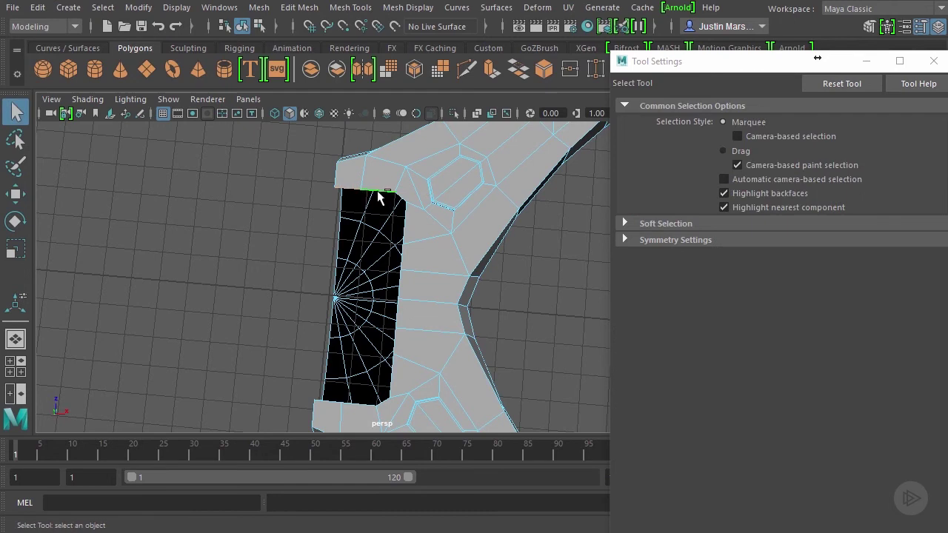
pyautogui.keyDown('alt'); pyautogui.moveTo(423, 227); pyautogui.dragTo(448, 244); pyautogui.keyUp('alt')
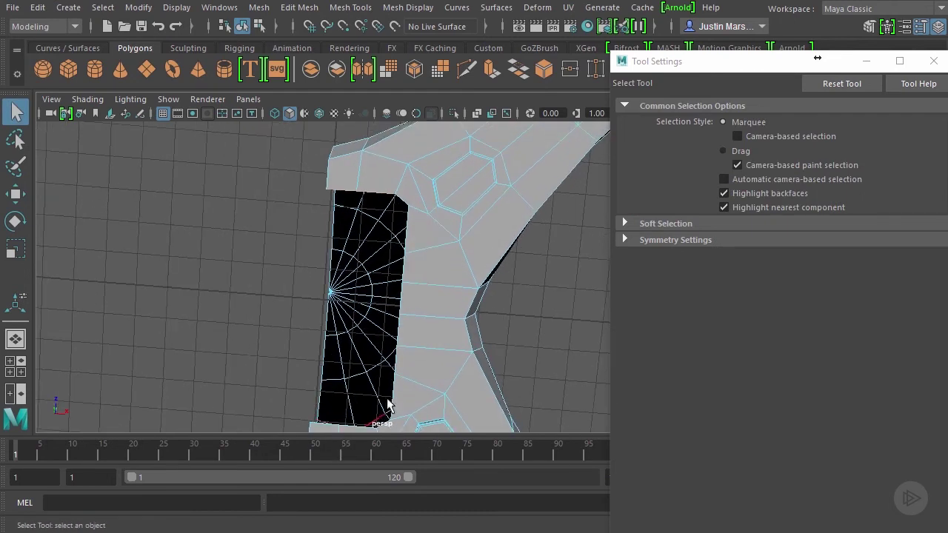
pyautogui.keyDown('alt'); pyautogui.moveTo(388, 406); pyautogui.dragTo(385, 296); pyautogui.keyUp('alt')
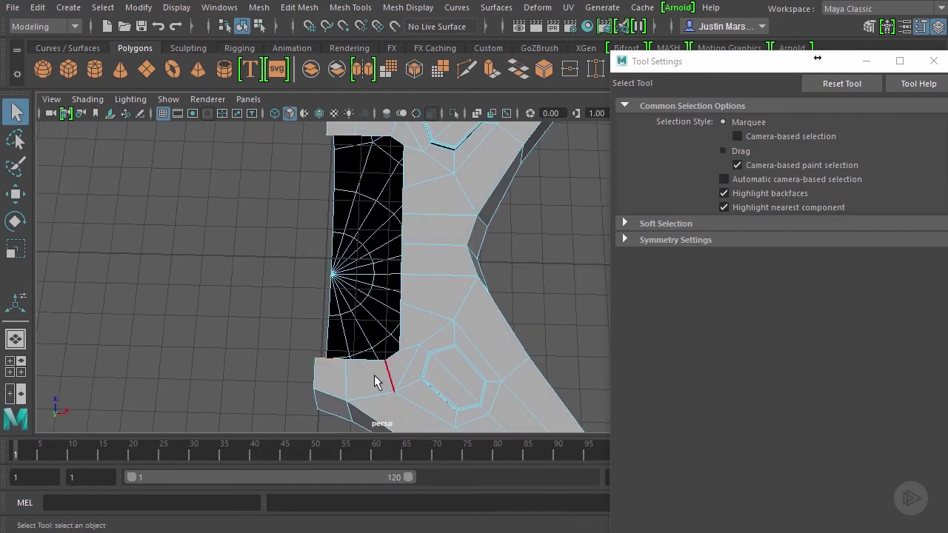
pyautogui.press('w')
pyautogui.moveTo(376, 375)
pyautogui.keyDown('alt'); pyautogui.mouseDown()
pyautogui.moveTo(449, 284)
pyautogui.moveTo(334, 364)
pyautogui.moveTo(387, 370)
pyautogui.moveTo(376, 353)
pyautogui.moveTo(390, 367)
pyautogui.mouseUp(); pyautogui.keyUp('alt')
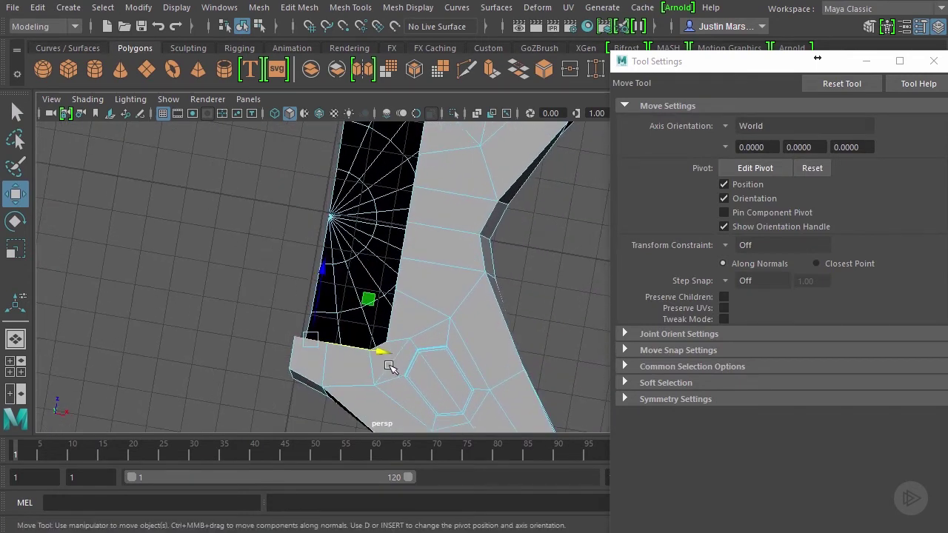
pyautogui.press('q')
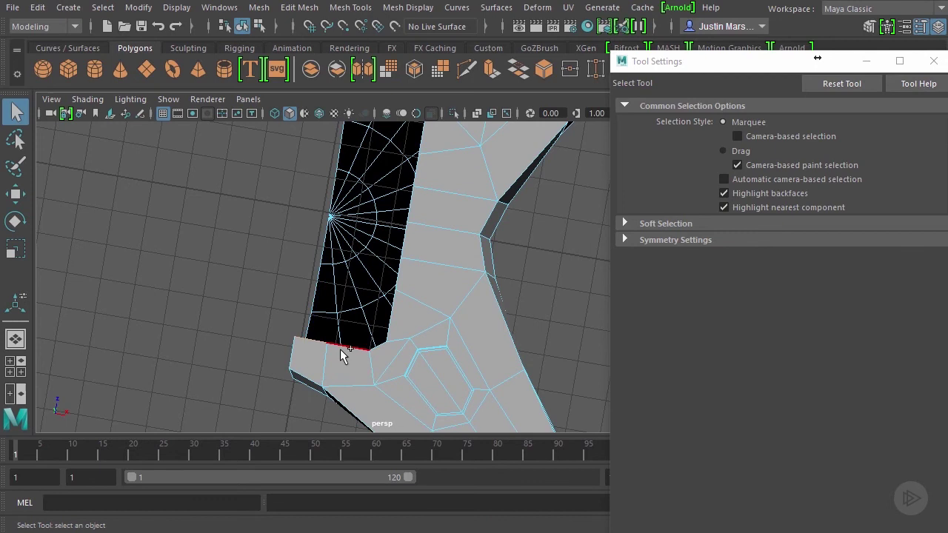
pyautogui.moveTo(436, 291)
pyautogui.keyDown('alt'); pyautogui.mouseDown()
pyautogui.moveTo(429, 340)
pyautogui.moveTo(429, 282)
pyautogui.mouseUp(); pyautogui.keyUp('alt')
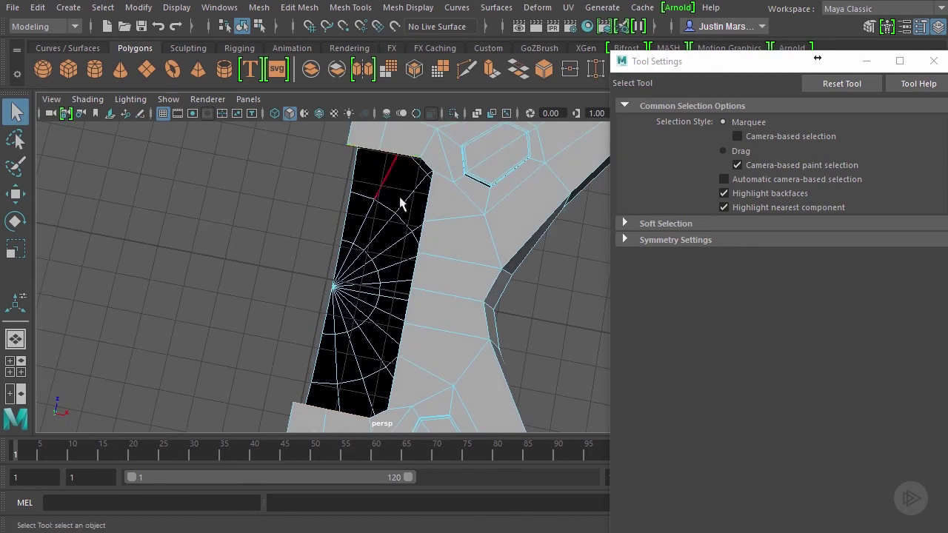
pyautogui.keyDown('alt'); pyautogui.moveTo(392, 197); pyautogui.dragTo(423, 205); pyautogui.keyUp('alt')
# Bridge the opening with a Linear path and 0 divisions.
pyautogui.click(296, 7)
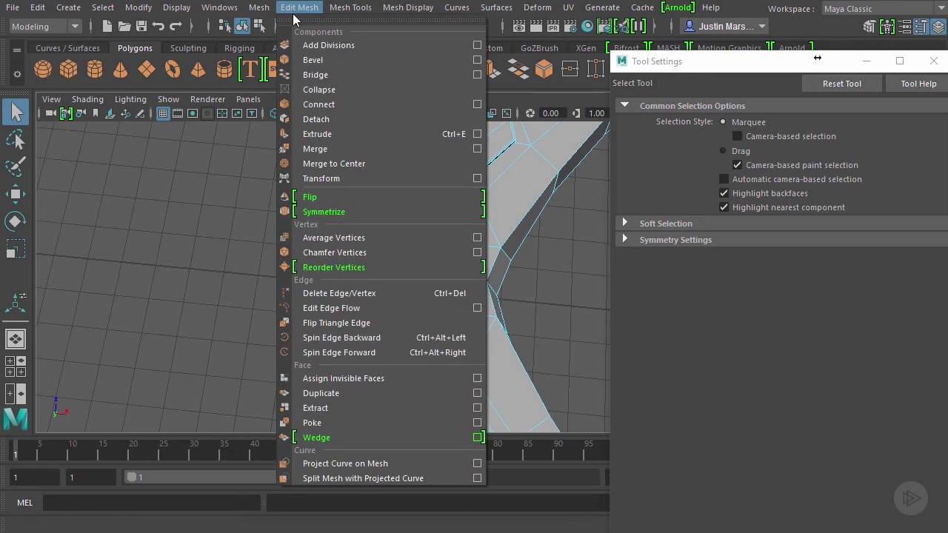
pyautogui.click(477, 75)
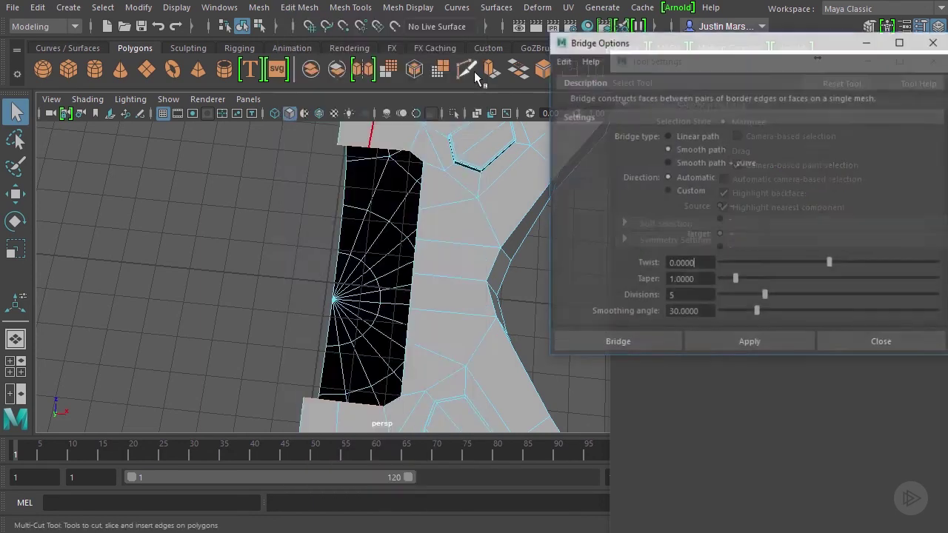
pyautogui.click(681, 136)
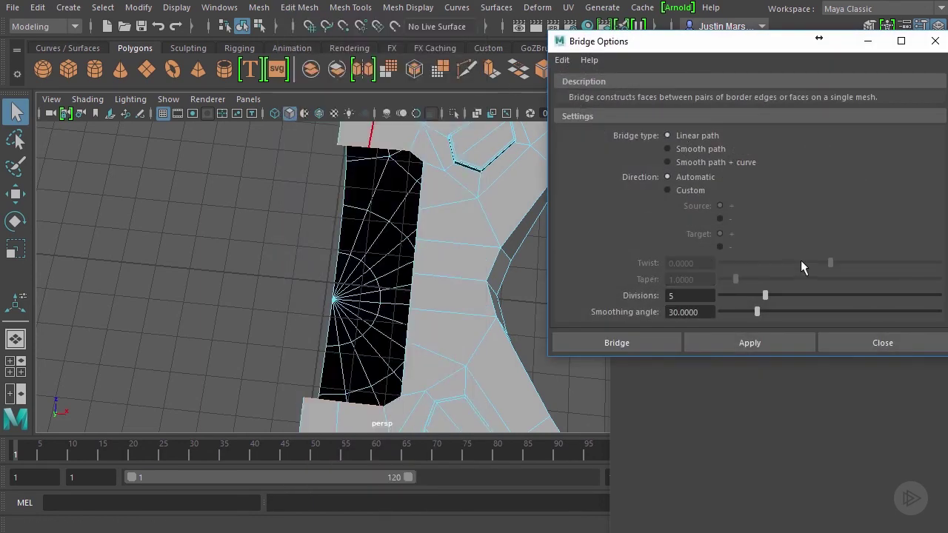
pyautogui.keyDown('alt'); pyautogui.moveTo(469, 259); pyautogui.dragTo(351, 265); pyautogui.keyUp('alt')
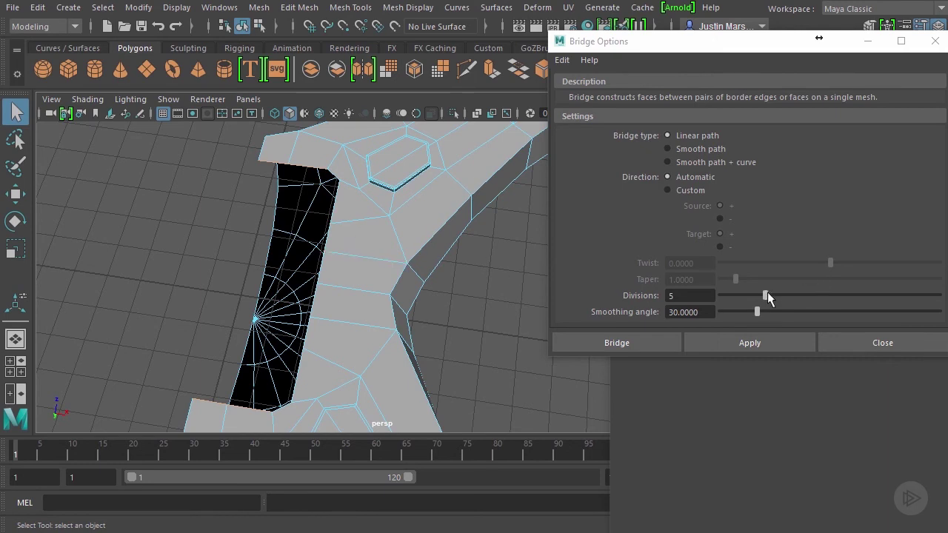
pyautogui.moveTo(766, 295); pyautogui.dragTo(710, 298)
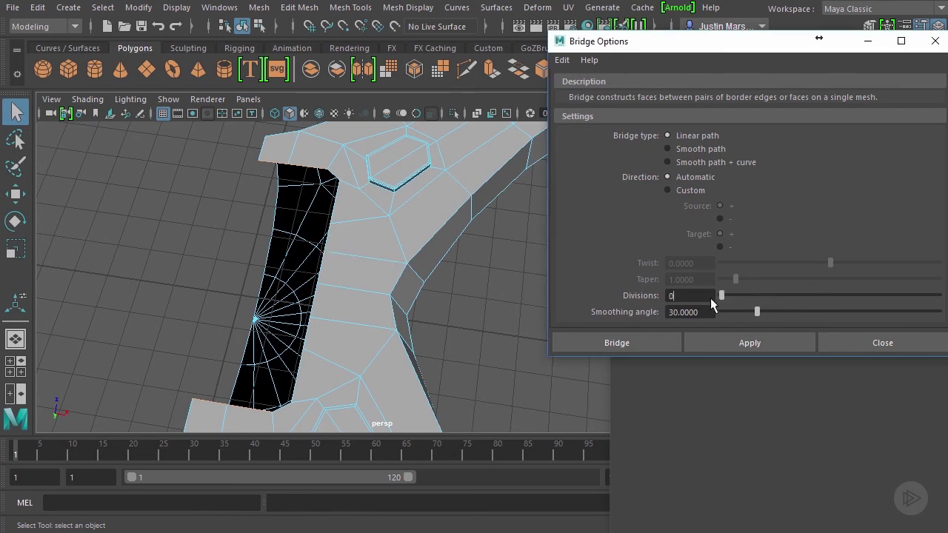
pyautogui.click(641, 343)
pyautogui.keyDown('alt'); pyautogui.moveTo(593, 328); pyautogui.dragTo(341, 296); pyautogui.keyUp('alt')
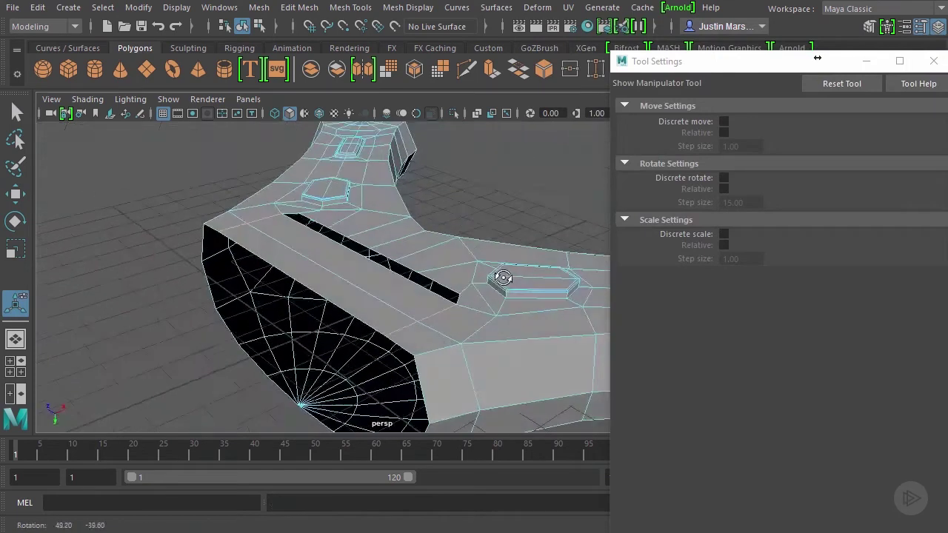
# Scale the slot's upper rim edge slightly outward, about 1.02 in X and Z.
pyautogui.keyDown('alt'); pyautogui.moveTo(503, 278); pyautogui.dragTo(377, 274); pyautogui.keyUp('alt')
pyautogui.keyDown('alt'); pyautogui.moveTo(284, 370); pyautogui.dragTo(408, 294); pyautogui.keyUp('alt')
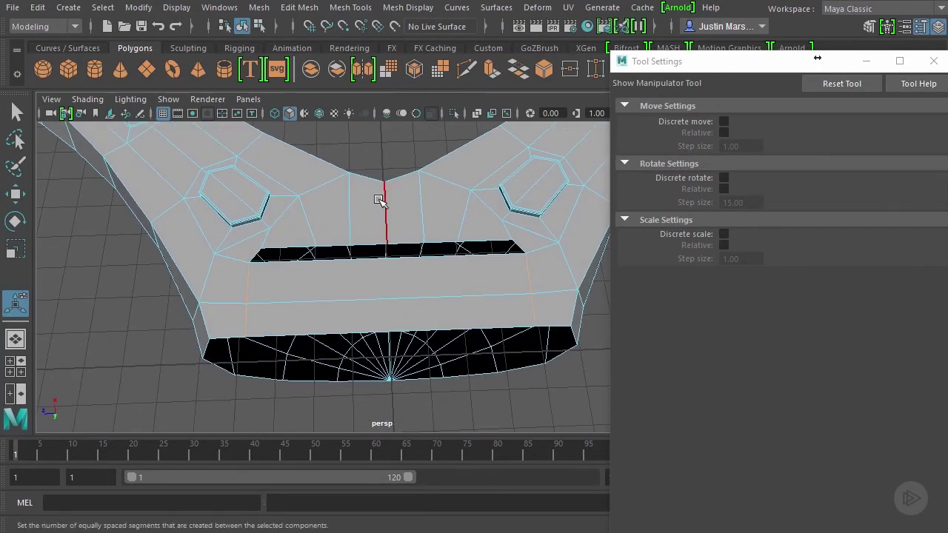
pyautogui.press('q')
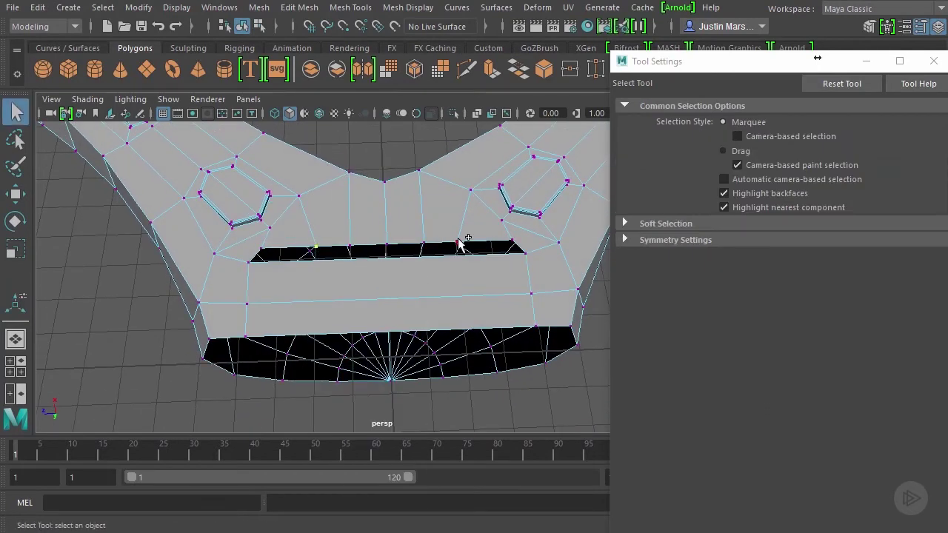
pyautogui.click(459, 245)
pyautogui.keyDown('alt'); pyautogui.moveTo(487, 252); pyautogui.dragTo(499, 246); pyautogui.keyUp('alt')
pyautogui.press('r')
pyautogui.moveTo(332, 261); pyautogui.dragTo(326, 245)
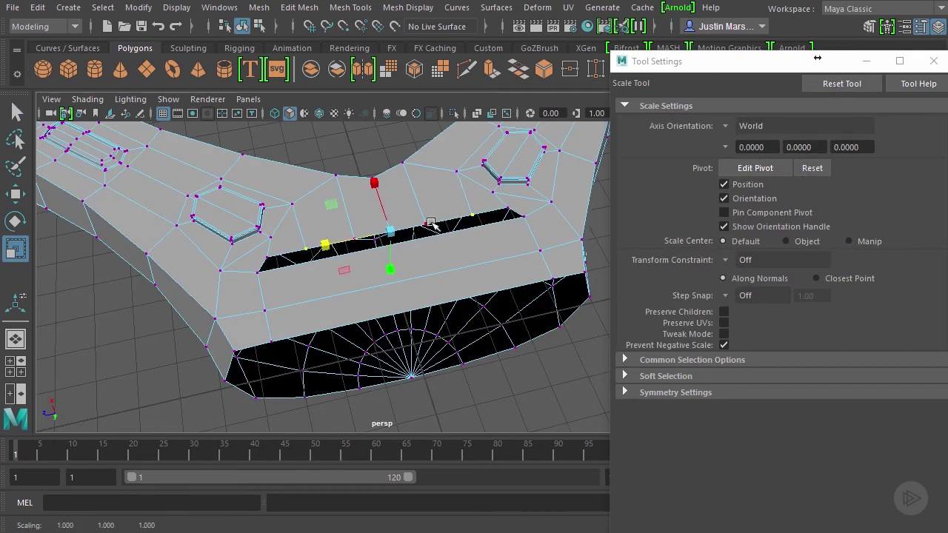
pyautogui.click(358, 240)
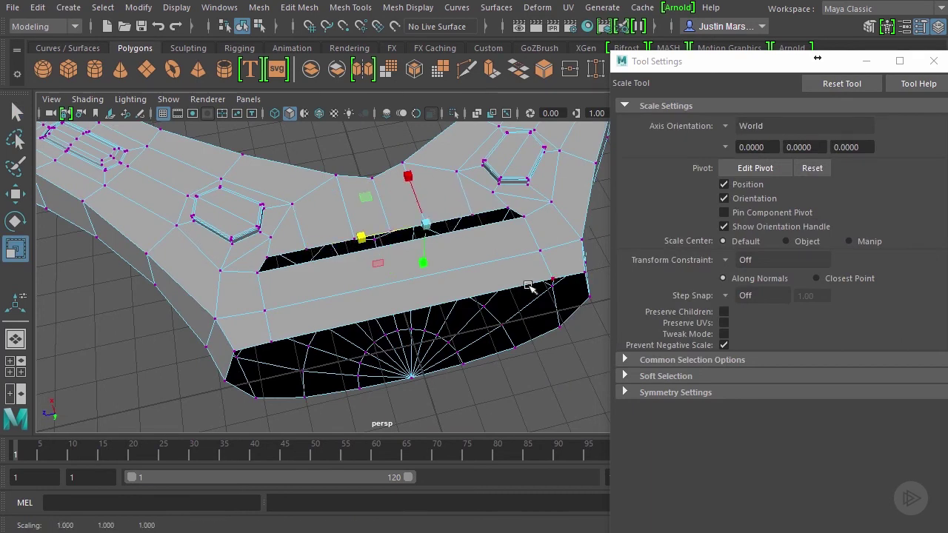
pyautogui.click(474, 345)
# Select two more slot rim edges, then clear the selection and view the body from above.
pyautogui.click(356, 241)
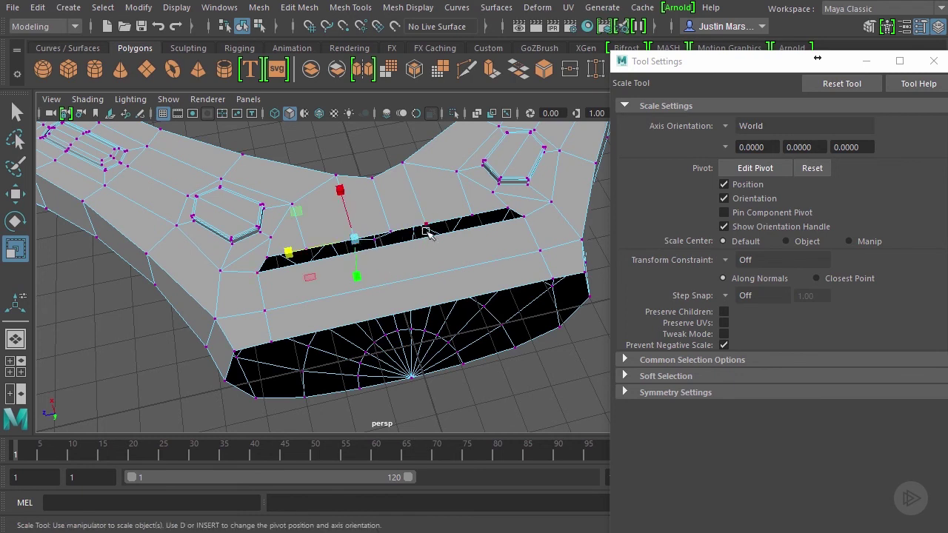
pyautogui.click(428, 224)
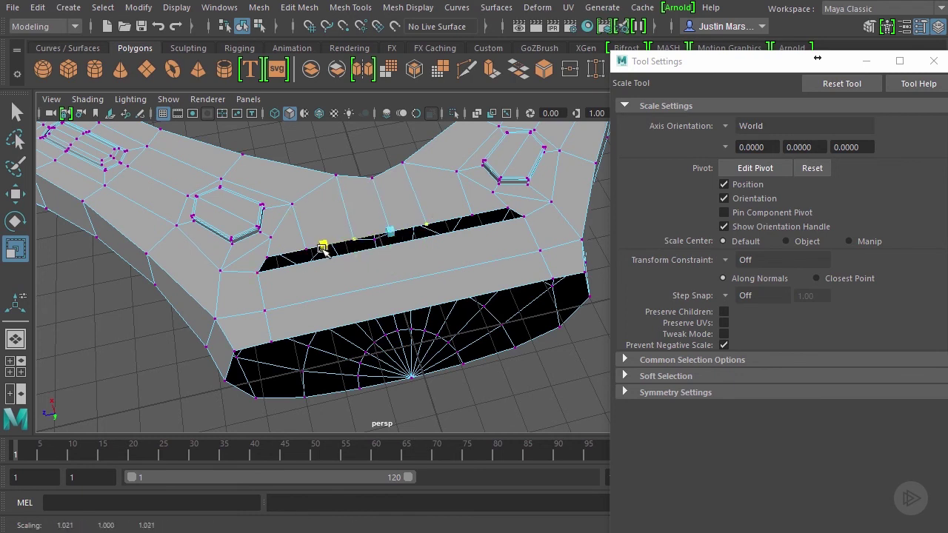
pyautogui.click(555, 349)
pyautogui.keyDown('alt'); pyautogui.moveTo(555, 350); pyautogui.dragTo(350, 236); pyautogui.keyUp('alt')
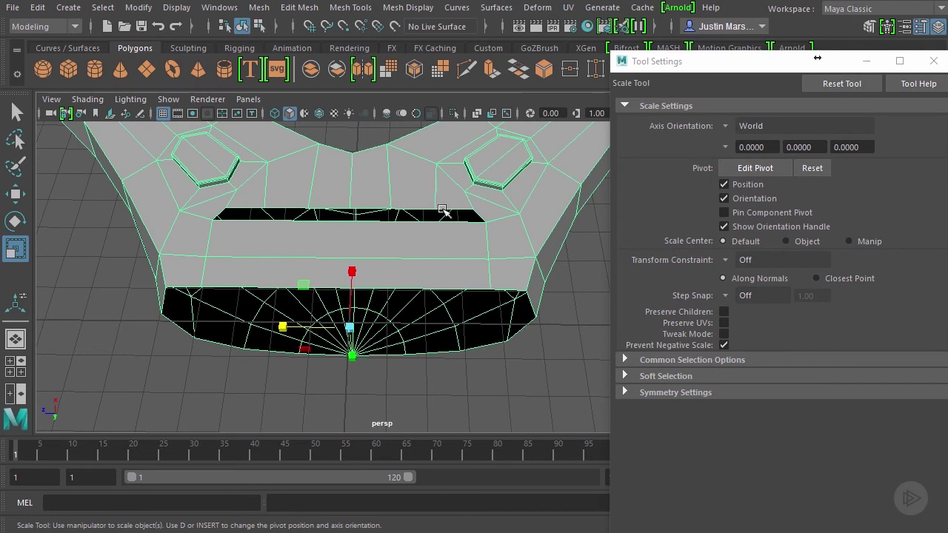
pyautogui.keyDown('alt'); pyautogui.moveTo(402, 263); pyautogui.dragTo(466, 281); pyautogui.keyUp('alt')
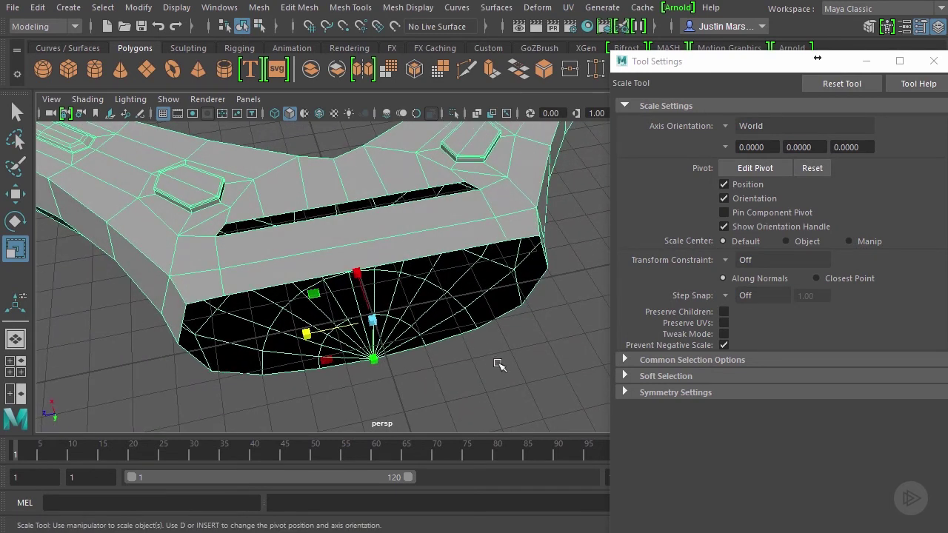
pyautogui.click(499, 365)
# Insert 5 evenly spaced edge loops across the strip beside the slot using Multiple edge loops.
pyautogui.click(354, 9)
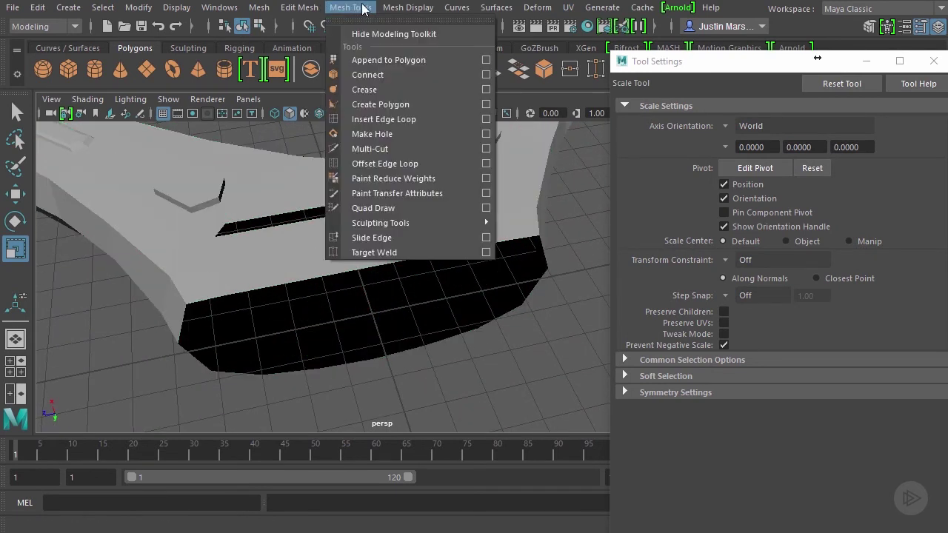
pyautogui.click(15, 111)
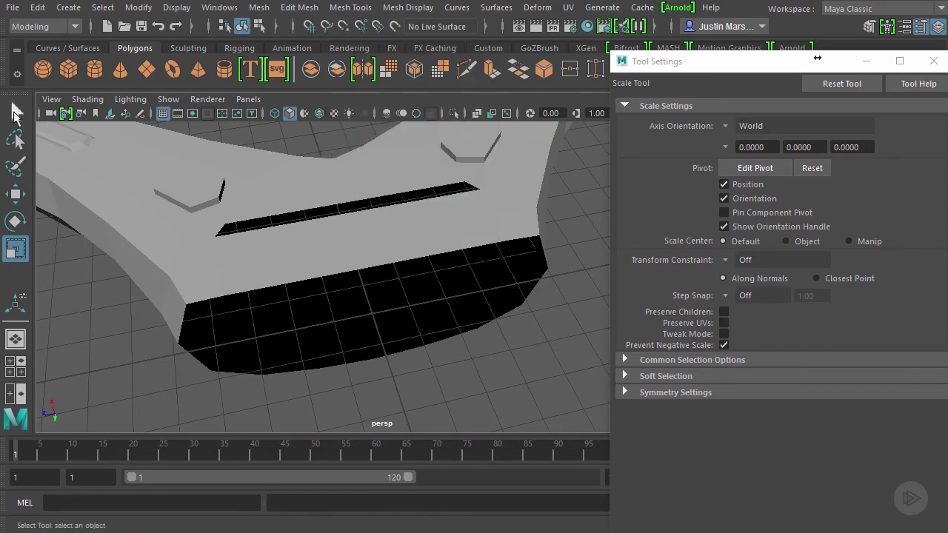
pyautogui.click(415, 204)
pyautogui.click(354, 8)
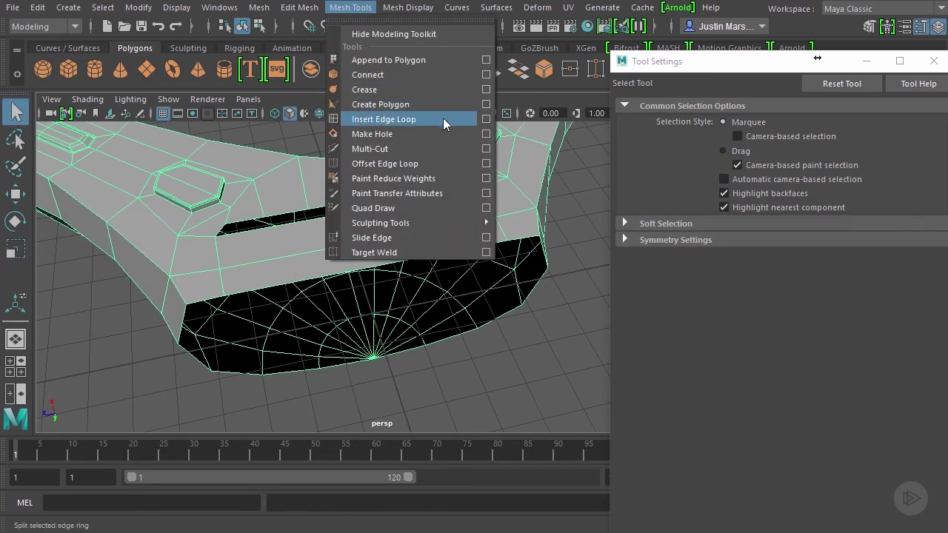
pyautogui.click(486, 119)
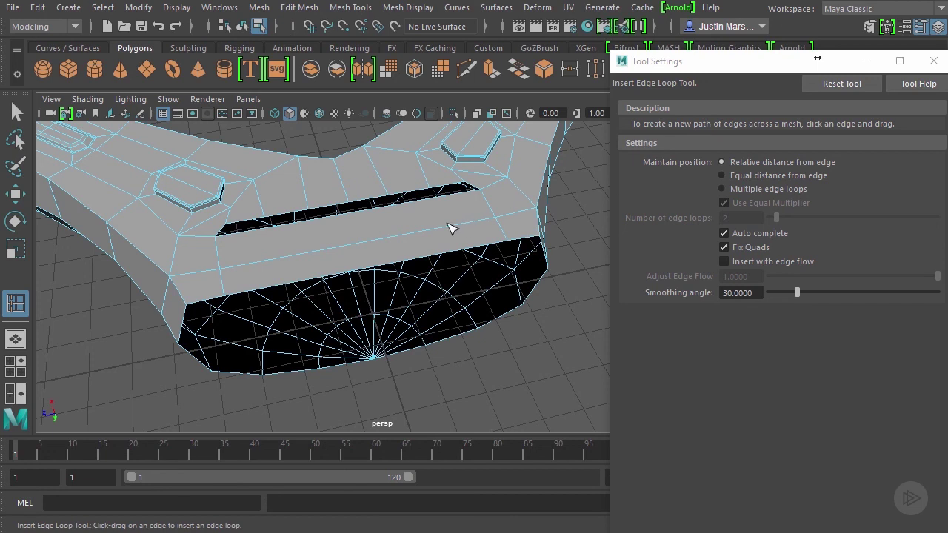
pyautogui.click(722, 188)
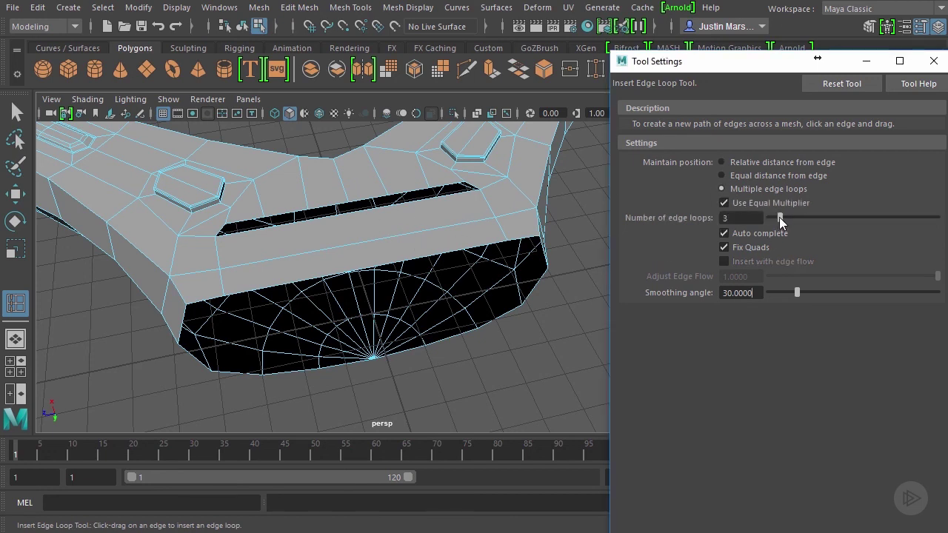
pyautogui.moveTo(777, 218); pyautogui.dragTo(788, 219)
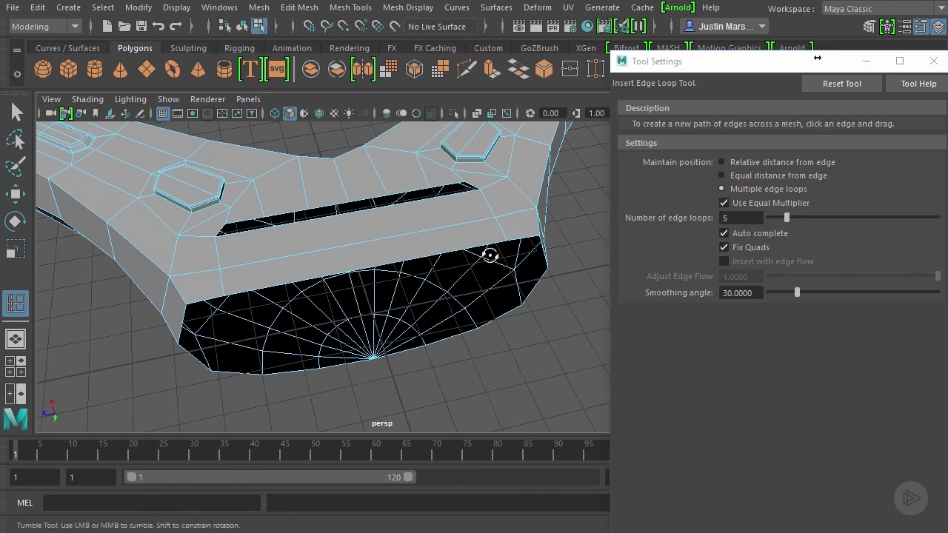
pyautogui.keyDown('alt'); pyautogui.moveTo(491, 254); pyautogui.dragTo(322, 283); pyautogui.keyUp('alt')
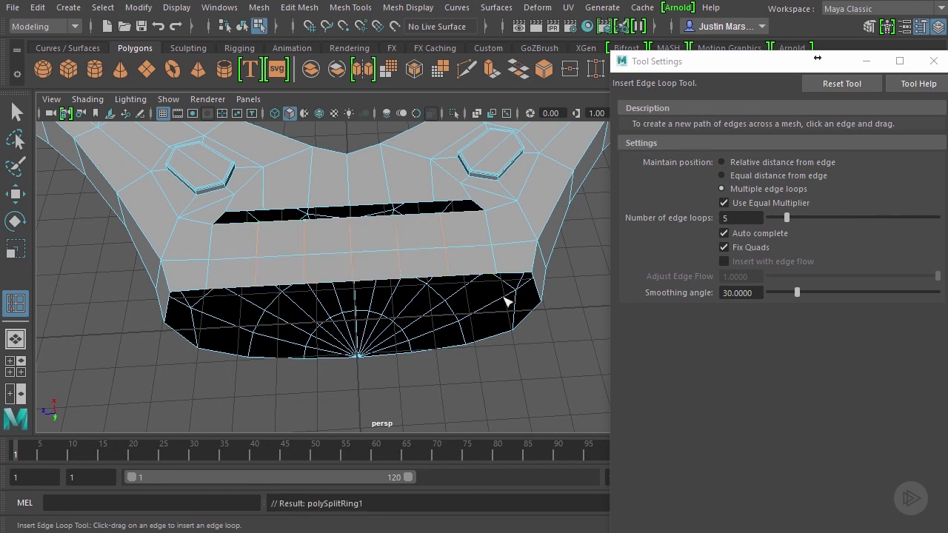
pyautogui.keyDown('alt'); pyautogui.moveTo(487, 358); pyautogui.dragTo(311, 245); pyautogui.keyUp('alt')
# Bridge the slot's opposite rim edges to close it with quad faces.
pyautogui.press('q')
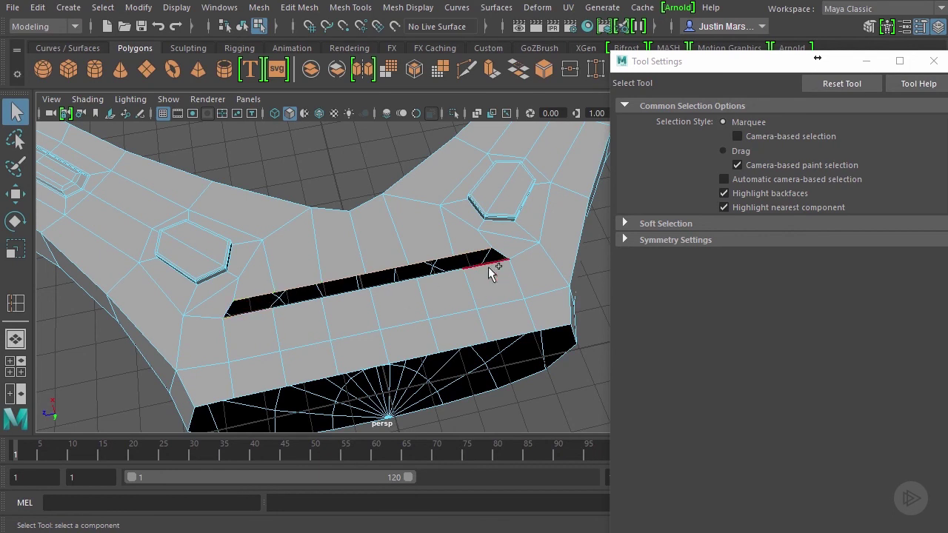
pyautogui.keyDown('alt'); pyautogui.moveTo(504, 294); pyautogui.dragTo(417, 307); pyautogui.keyUp('alt')
pyautogui.keyDown('alt'); pyautogui.moveTo(430, 342); pyautogui.dragTo(430, 215); pyautogui.keyUp('alt')
pyautogui.click(299, 8)
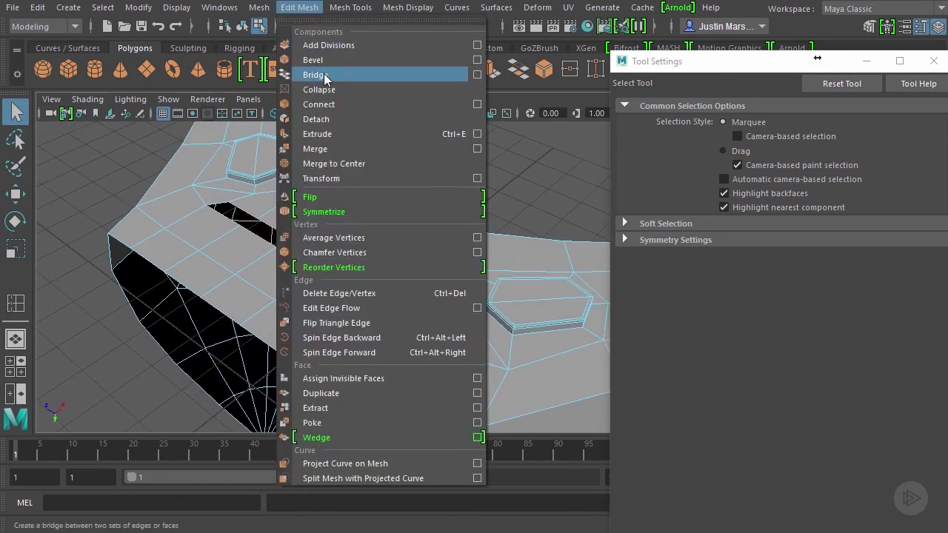
pyautogui.click(311, 73)
pyautogui.keyDown('alt'); pyautogui.moveTo(450, 251); pyautogui.dragTo(374, 231); pyautogui.keyUp('alt')
pyautogui.click(242, 26)
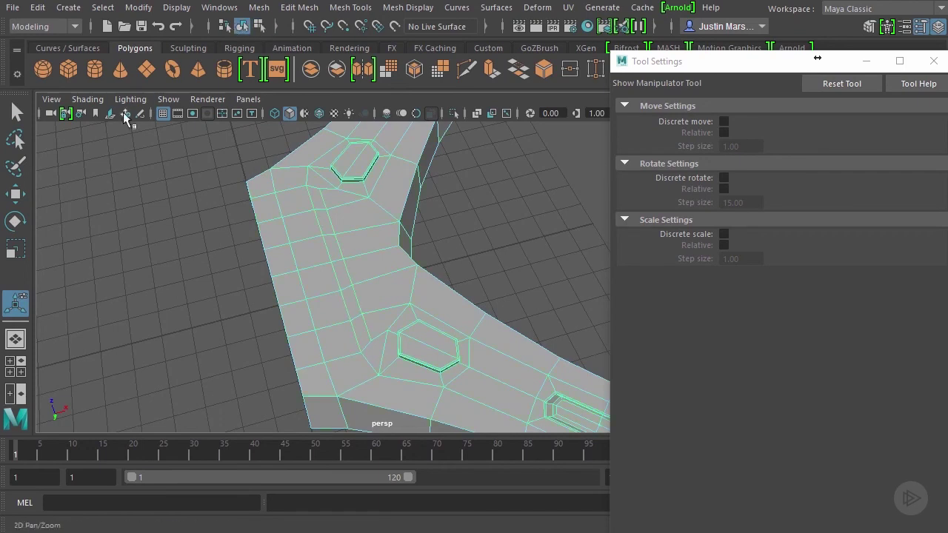
pyautogui.click(17, 112)
pyautogui.click(422, 231)
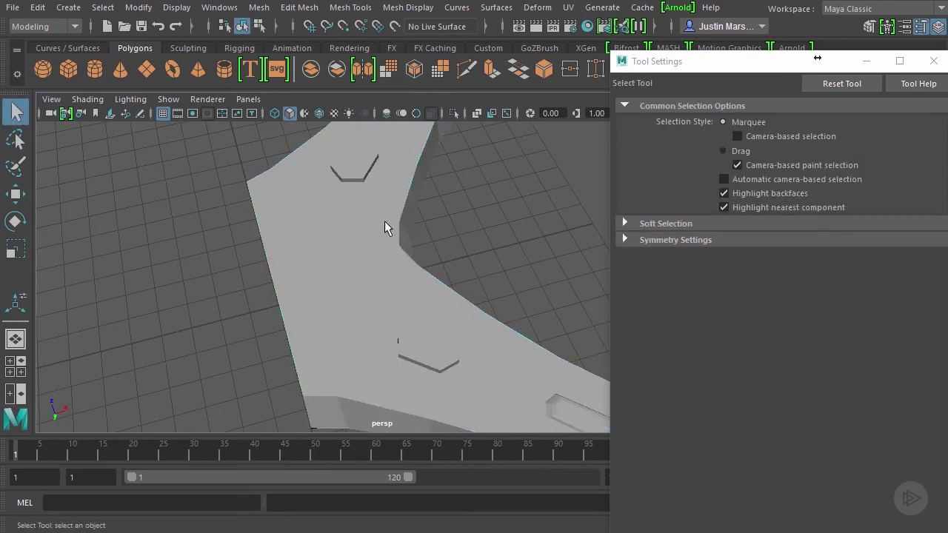
pyautogui.click(374, 226)
pyautogui.scroll(-3, 328, 247)
pyautogui.keyDown('alt'); pyautogui.moveTo(328, 247); pyautogui.dragTo(334, 210); pyautogui.keyUp('alt')
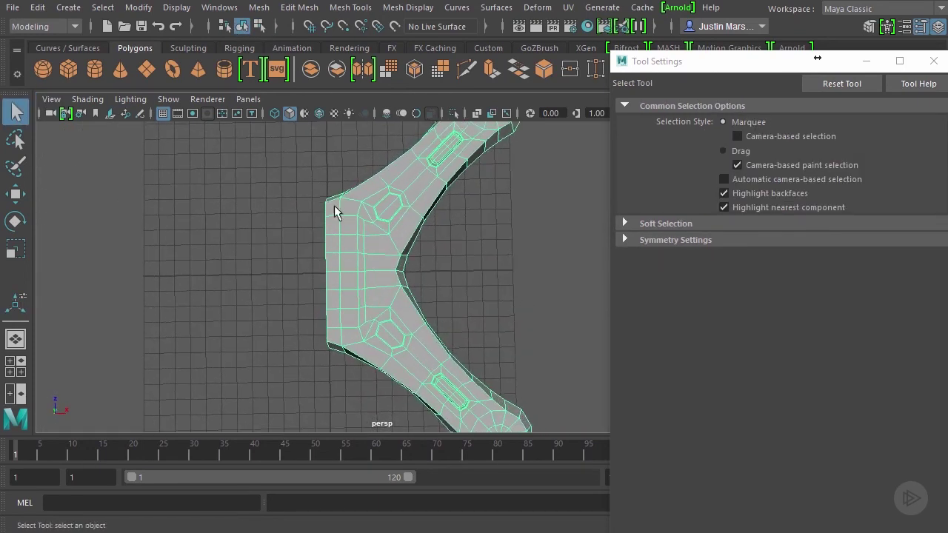
pyautogui.keyDown('alt'); pyautogui.moveTo(362, 329); pyautogui.dragTo(362, 299); pyautogui.keyUp('alt')
pyautogui.scroll(6, 367, 299)
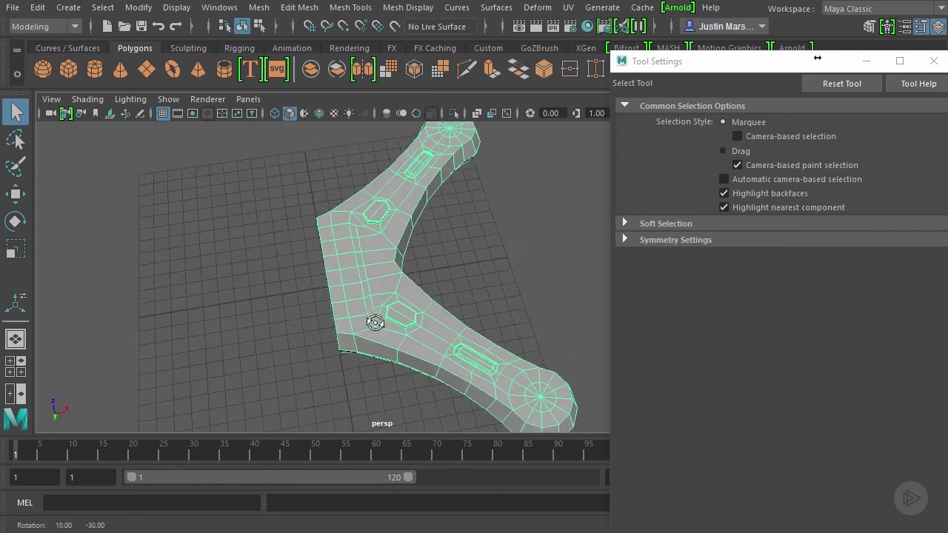
pyautogui.keyDown('alt'); pyautogui.moveTo(426, 296); pyautogui.dragTo(422, 322); pyautogui.keyUp('alt')
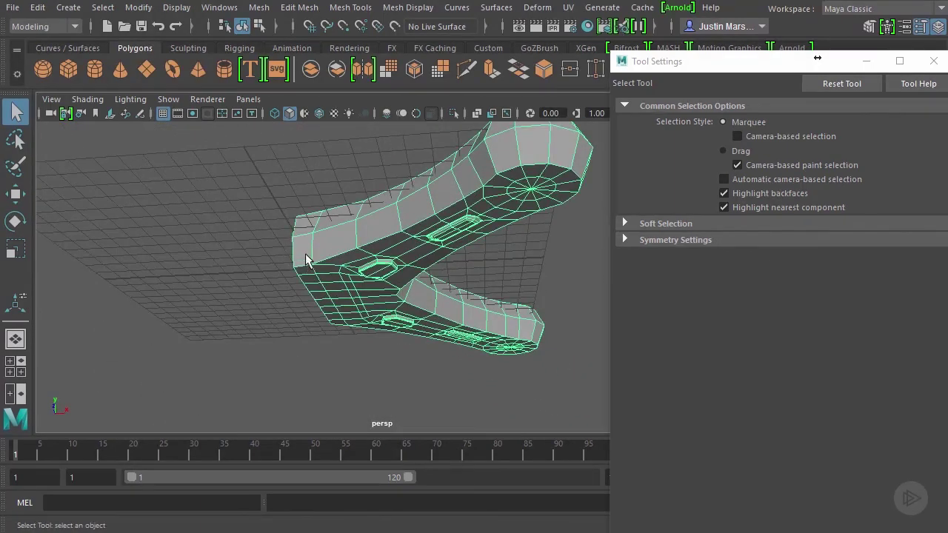